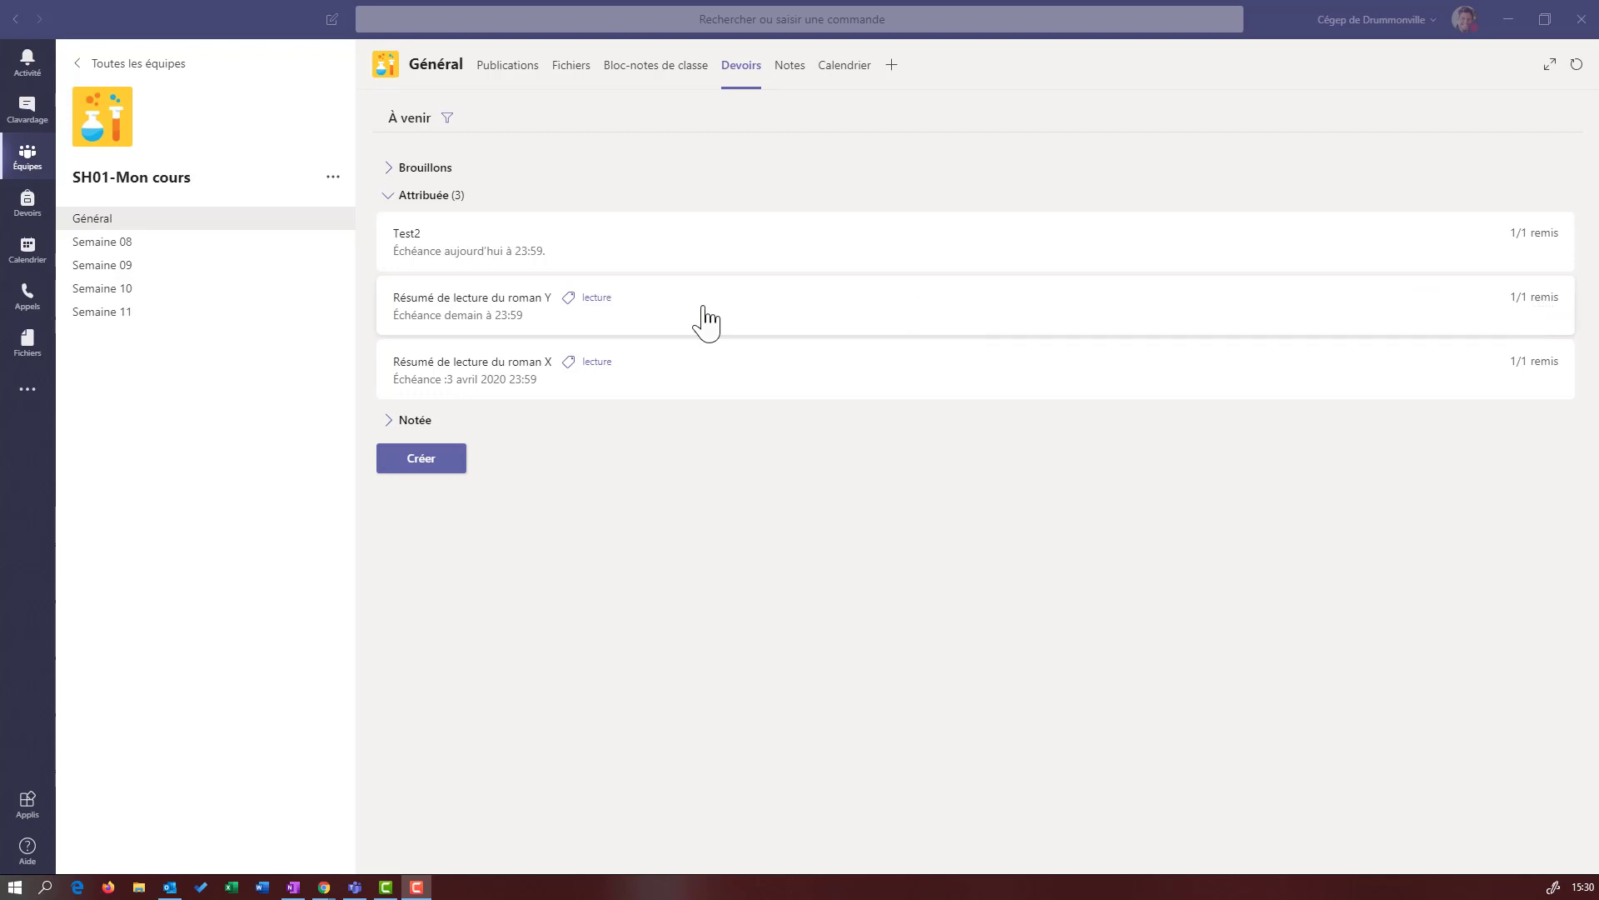
Open the student's submission for "Résumé de lecture du roman Y" and display its "Évaluation compétence écrire" rubric.
left_click(459, 321)
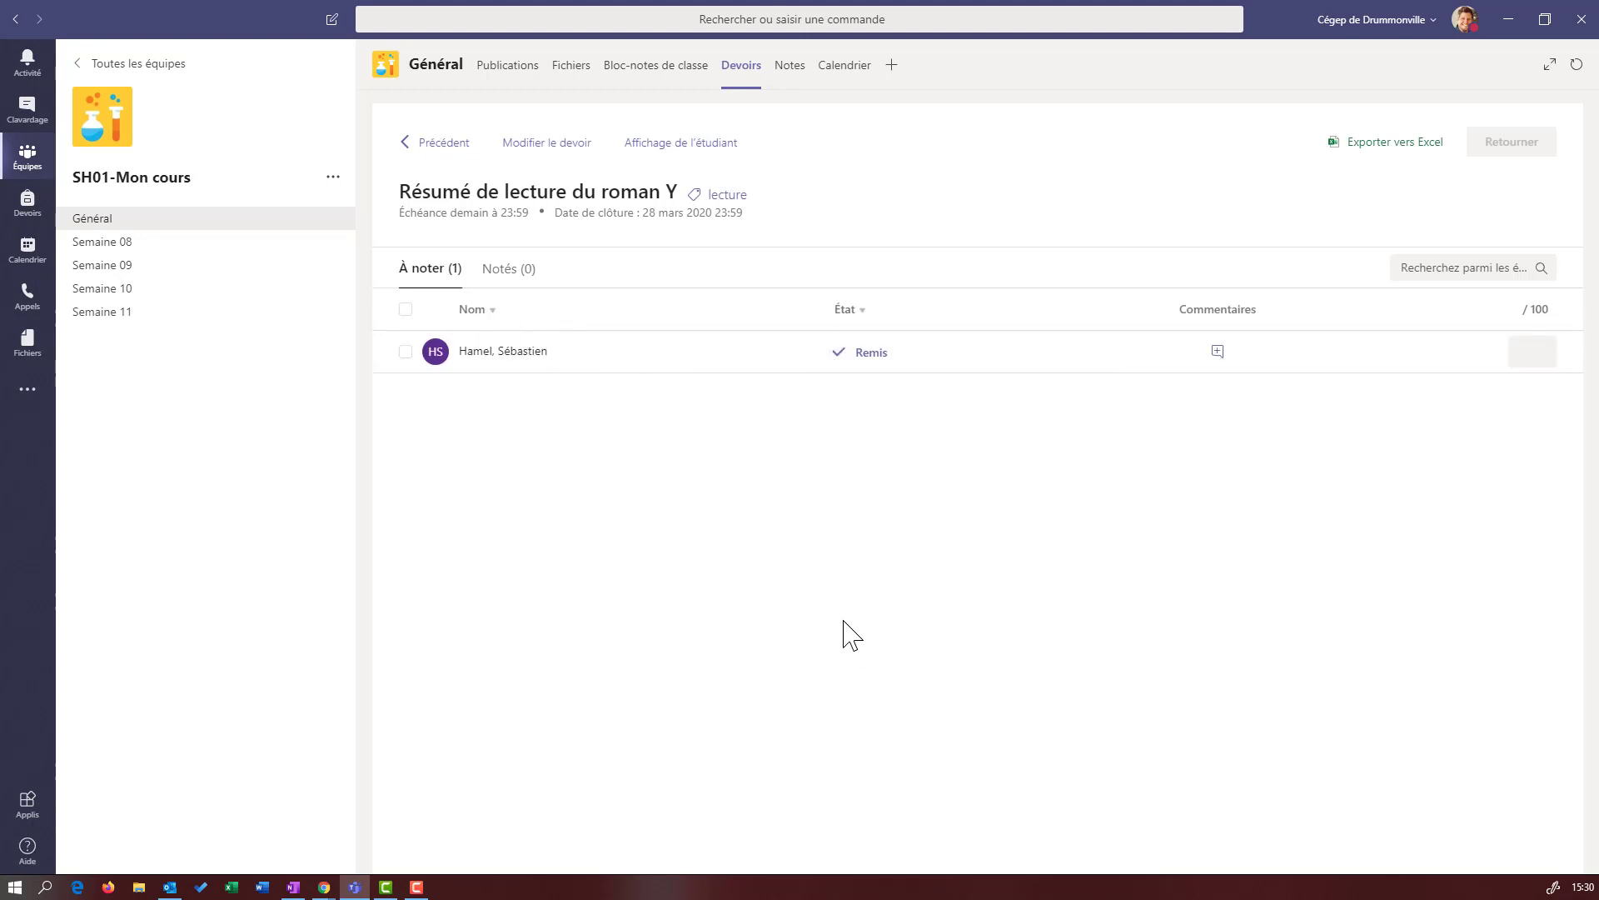
left_click(867, 358)
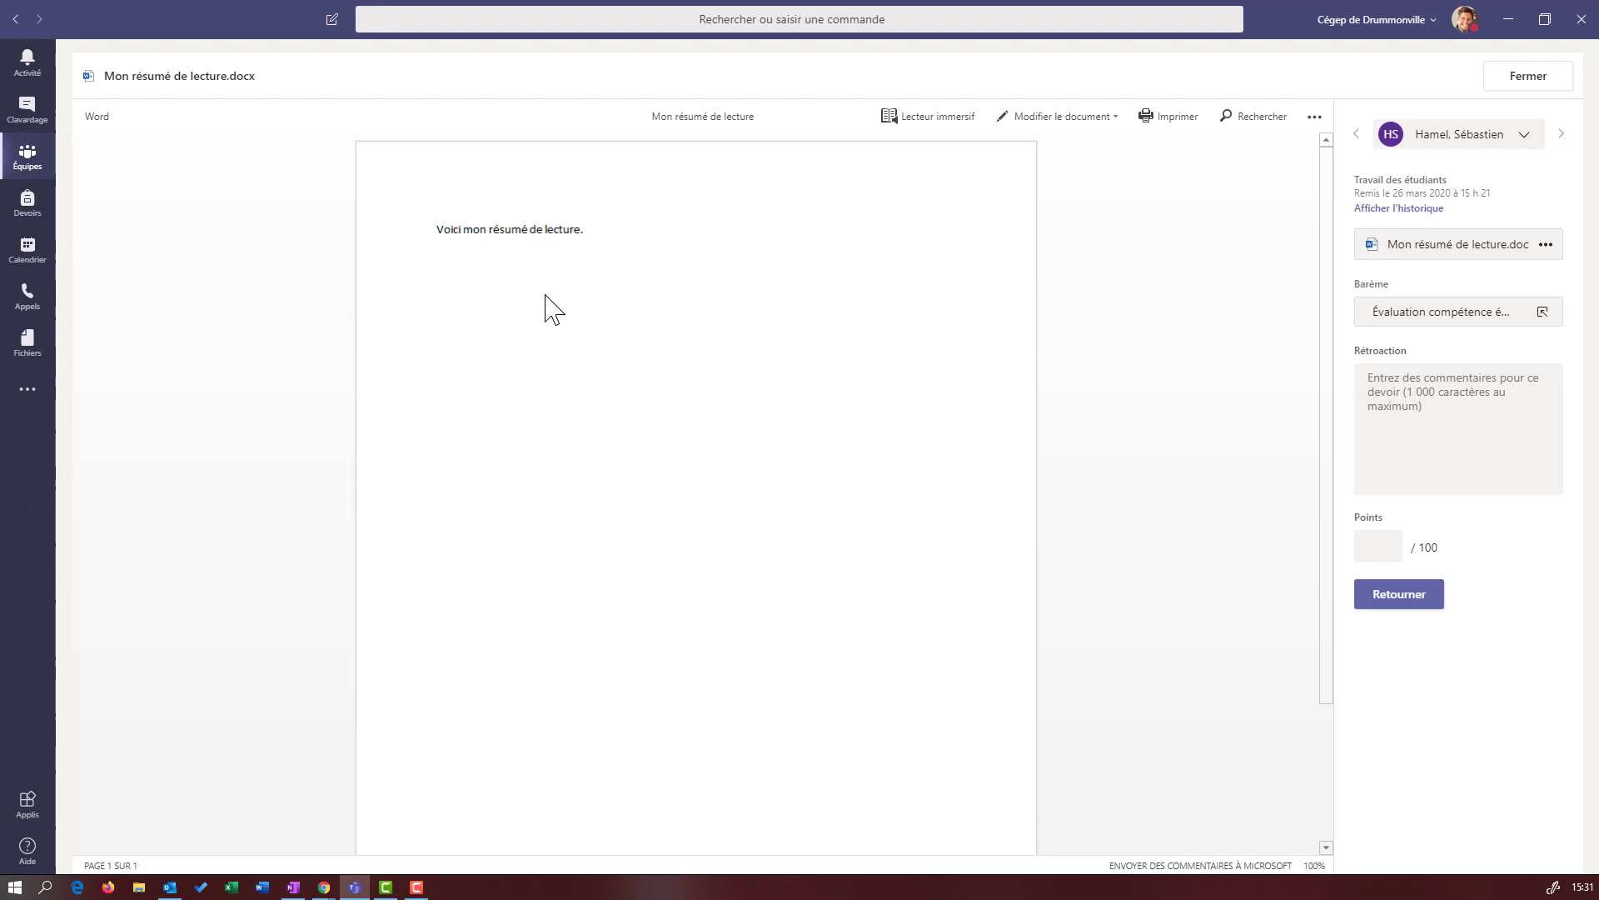
left_click(1462, 320)
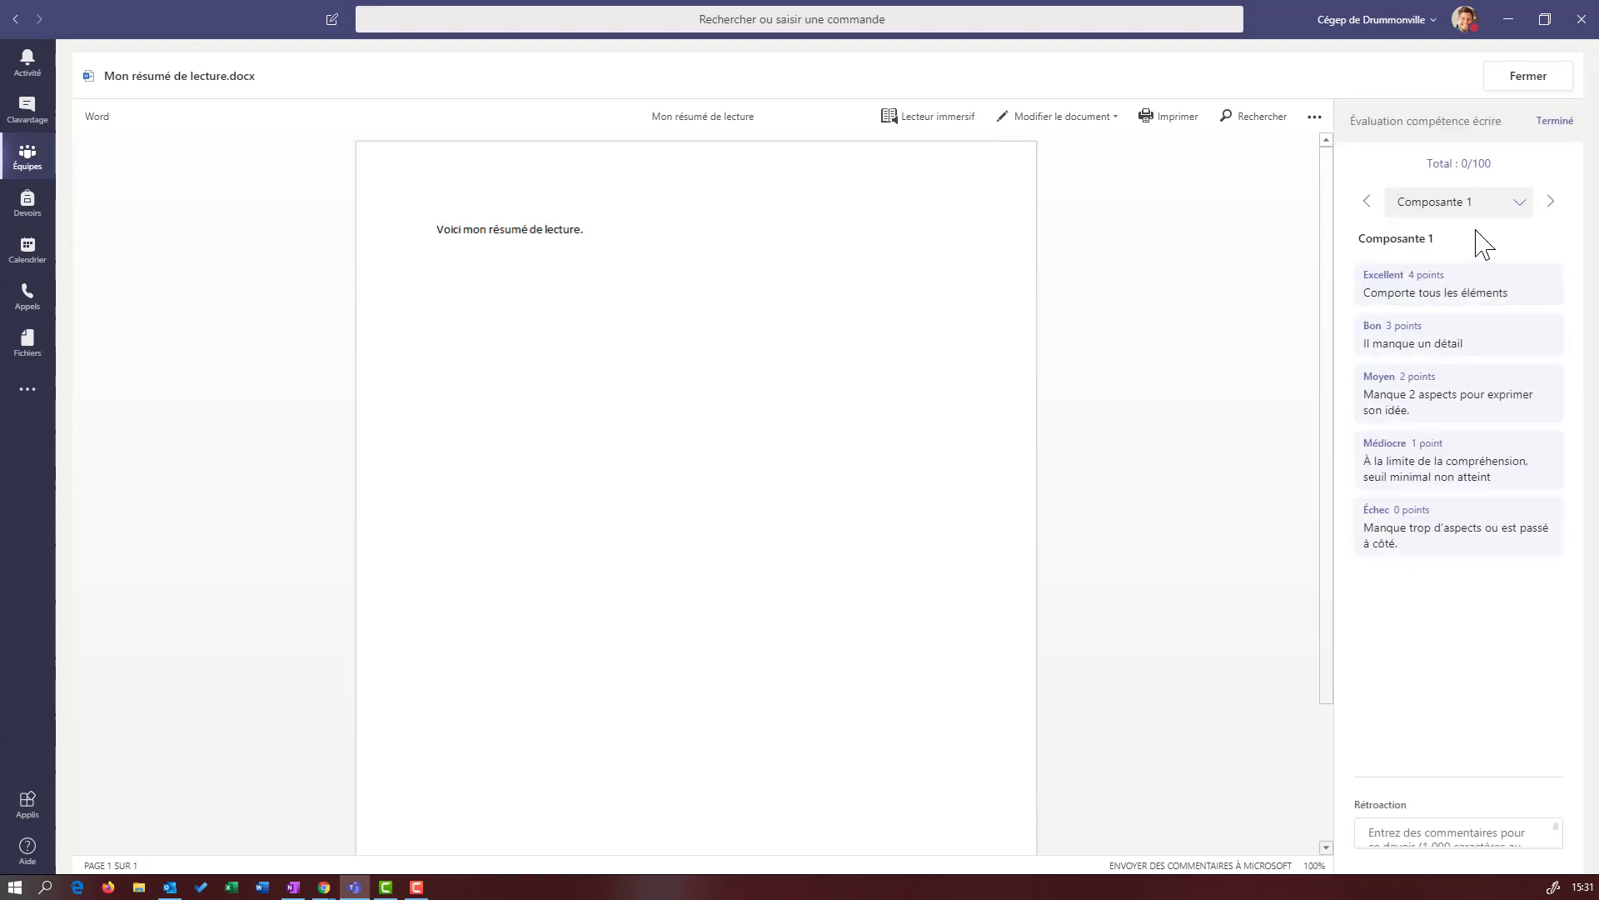
Browse the rubric's components, then rate Composante 4 as Excellent and Composante 3 as Bon.
left_click(1551, 202)
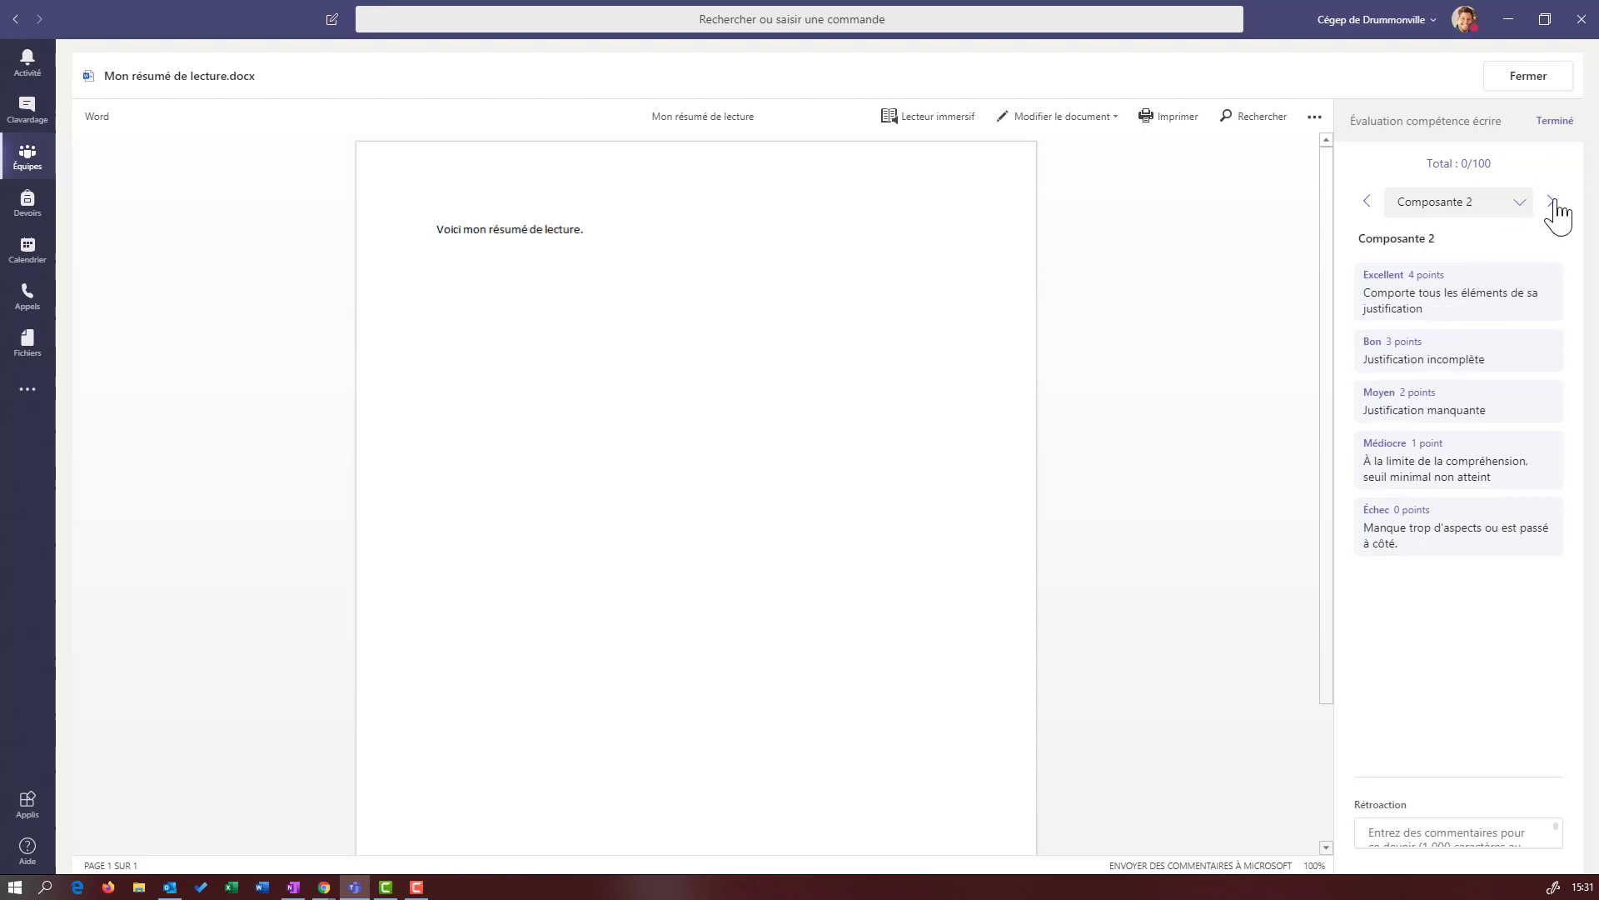
left_click(1551, 202)
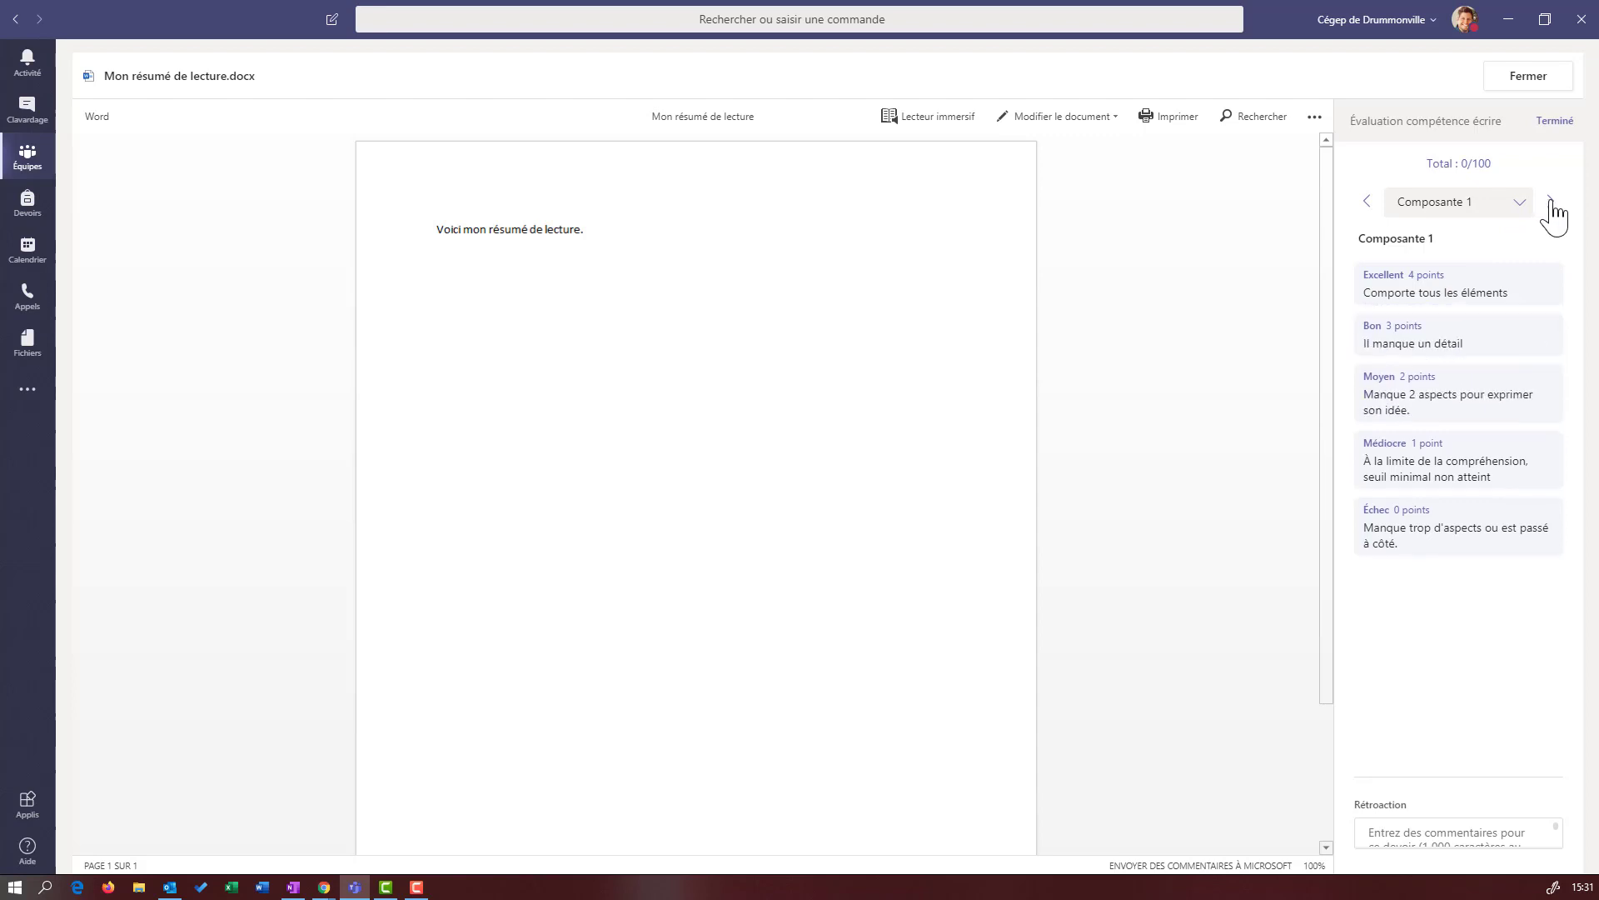
left_click(1551, 202)
left_click(1550, 201)
left_click(1551, 202)
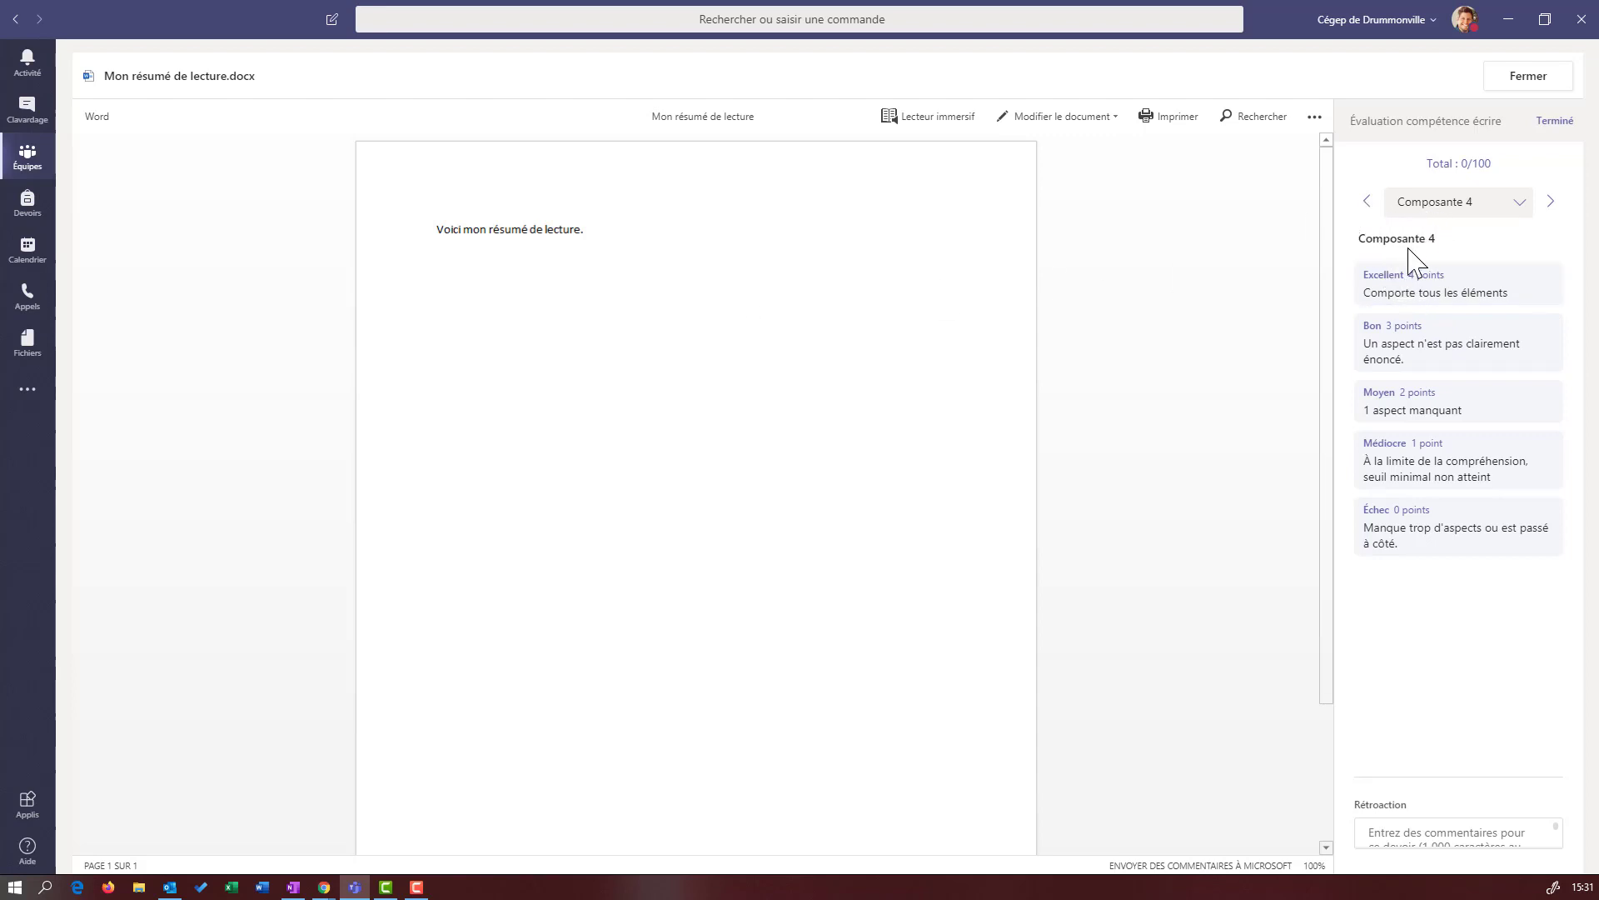
left_click(1410, 293)
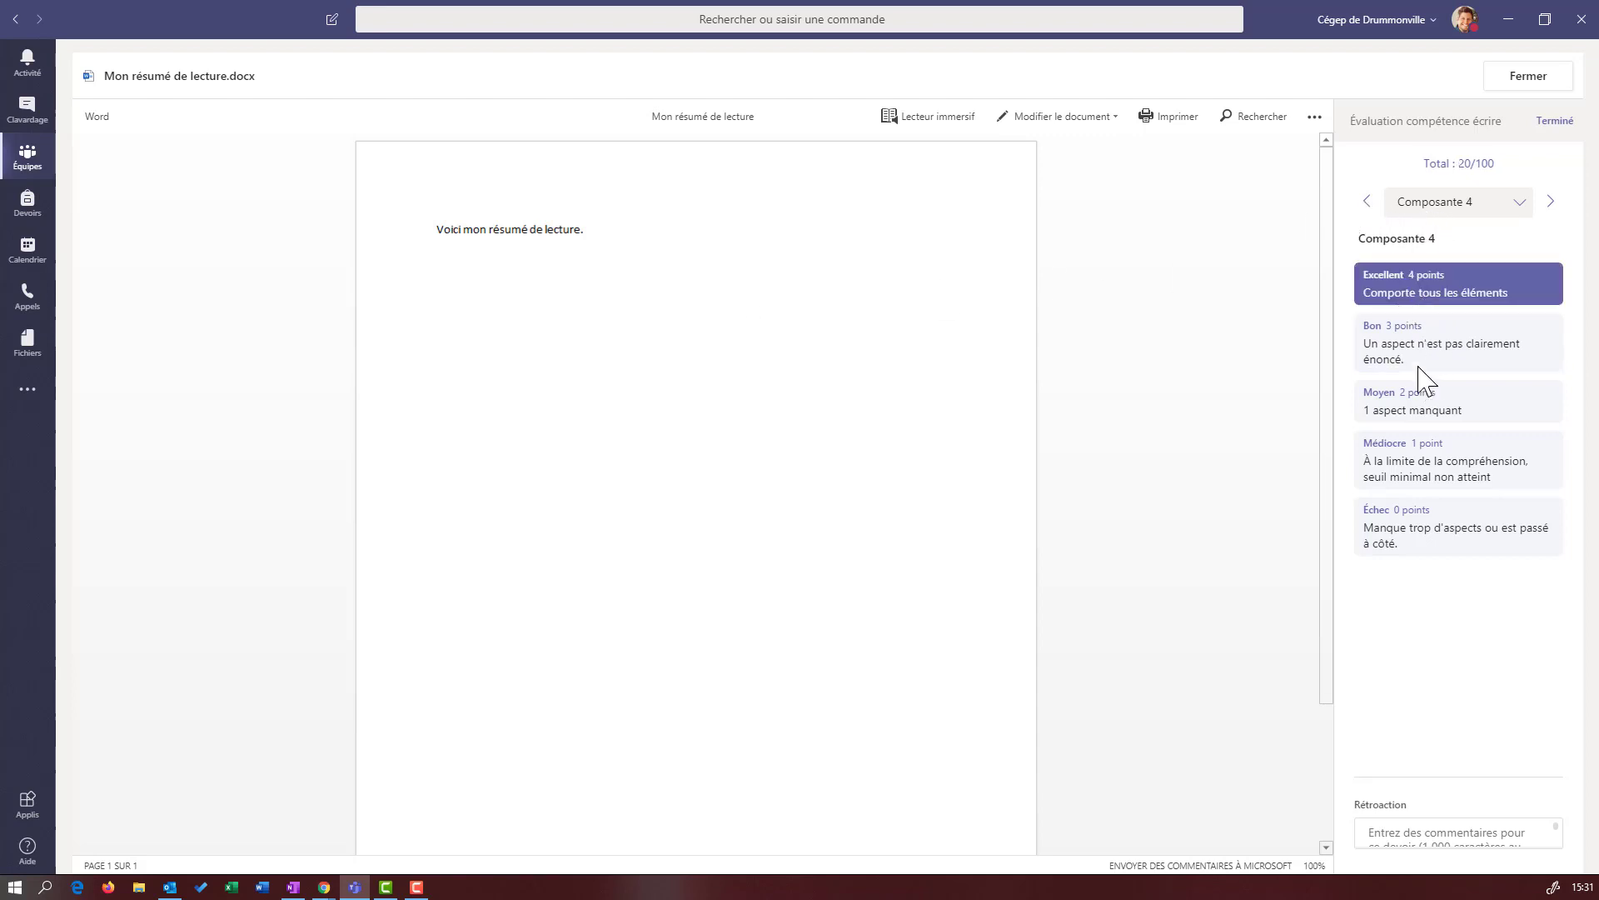
left_click(1366, 202)
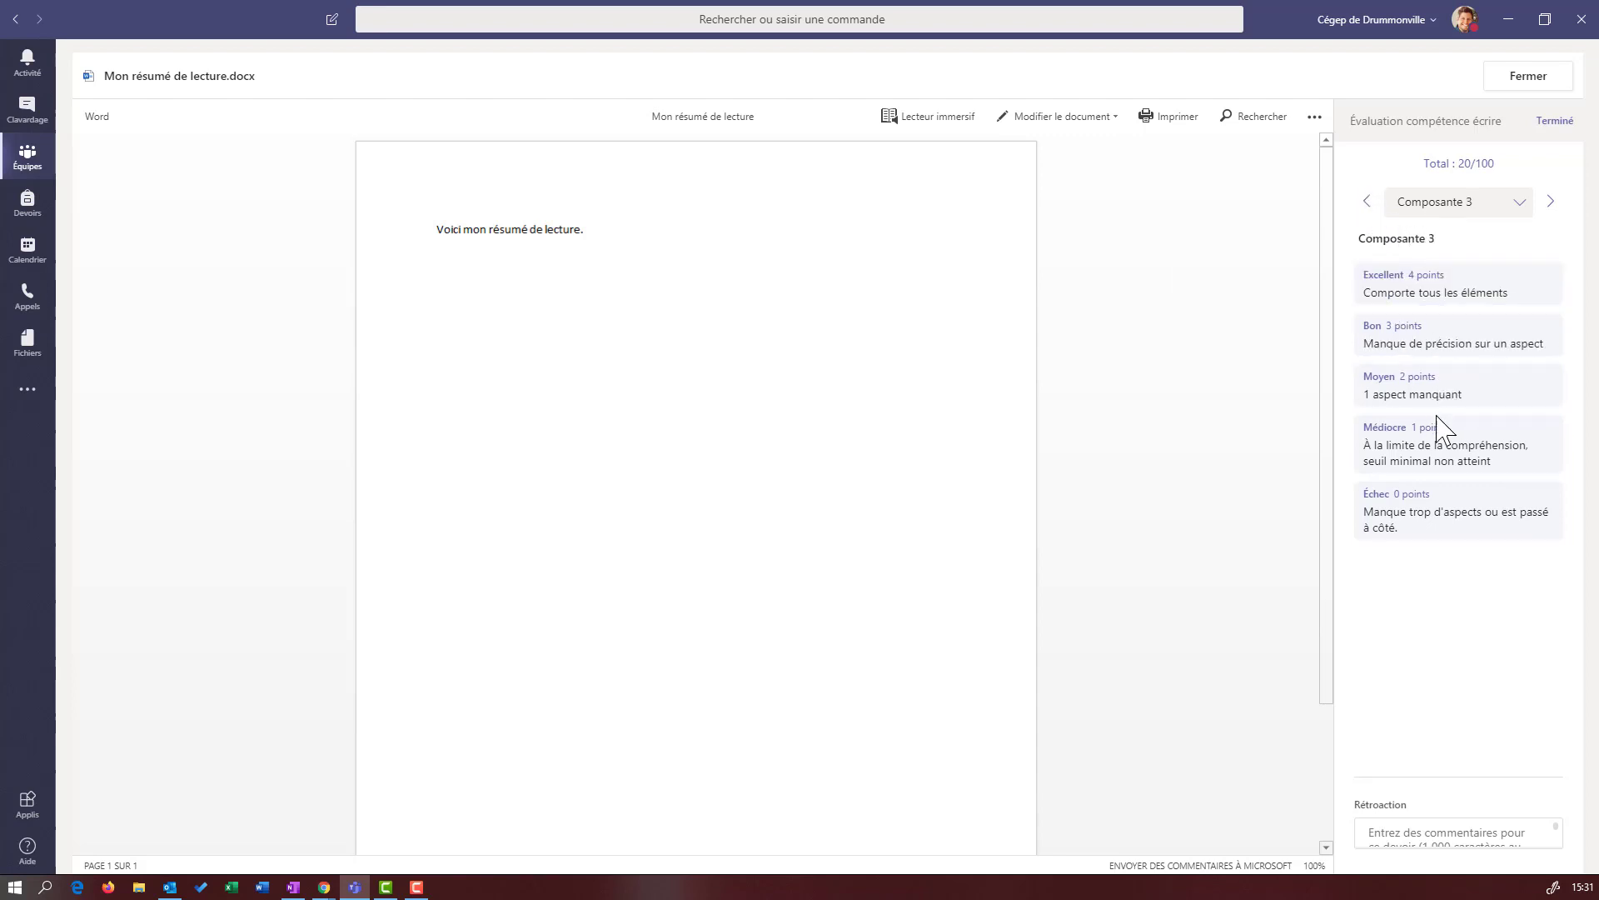
left_click(1429, 342)
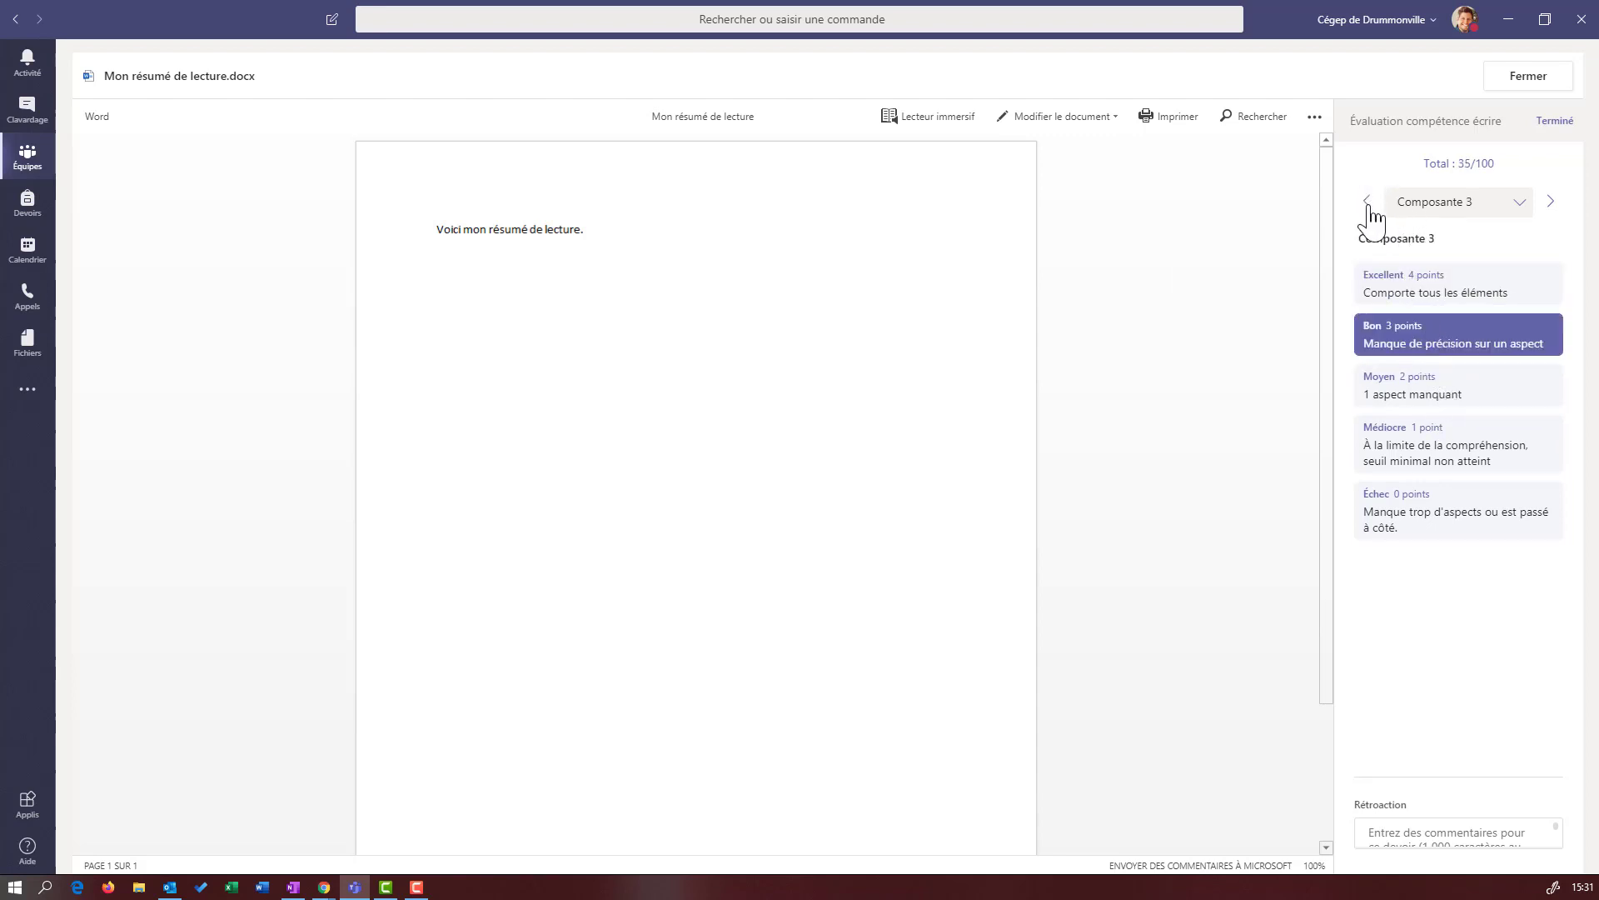
Rate Composante 2 as Moyen and Composante 1 as Excellent in the rubric.
left_click(1368, 207)
left_click(1464, 409)
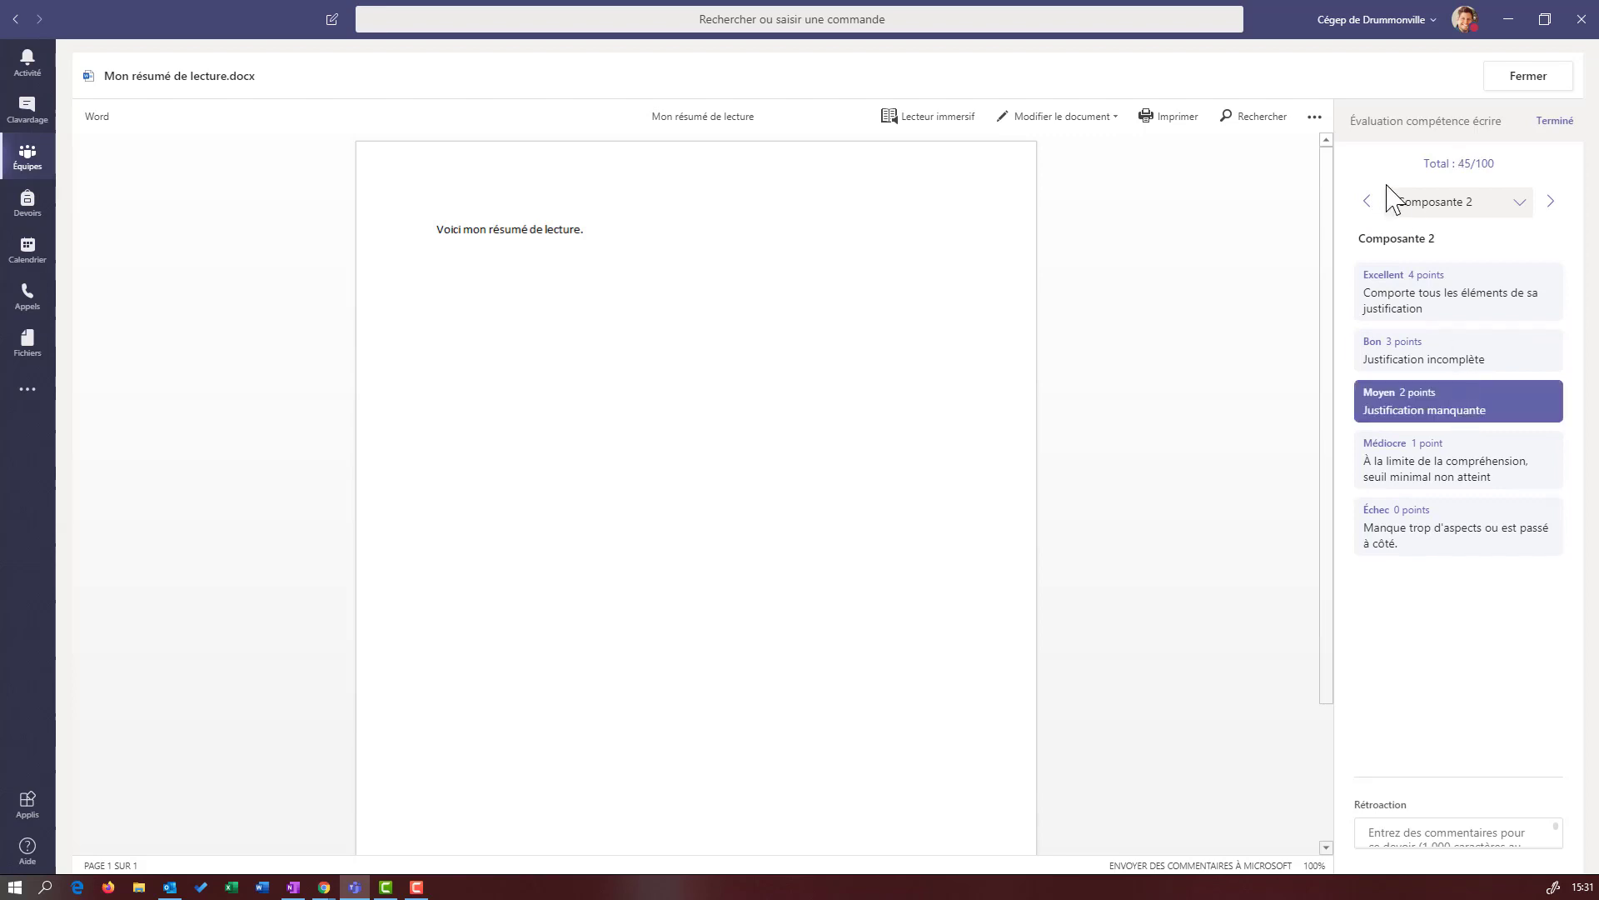
left_click(1367, 204)
left_click(1404, 293)
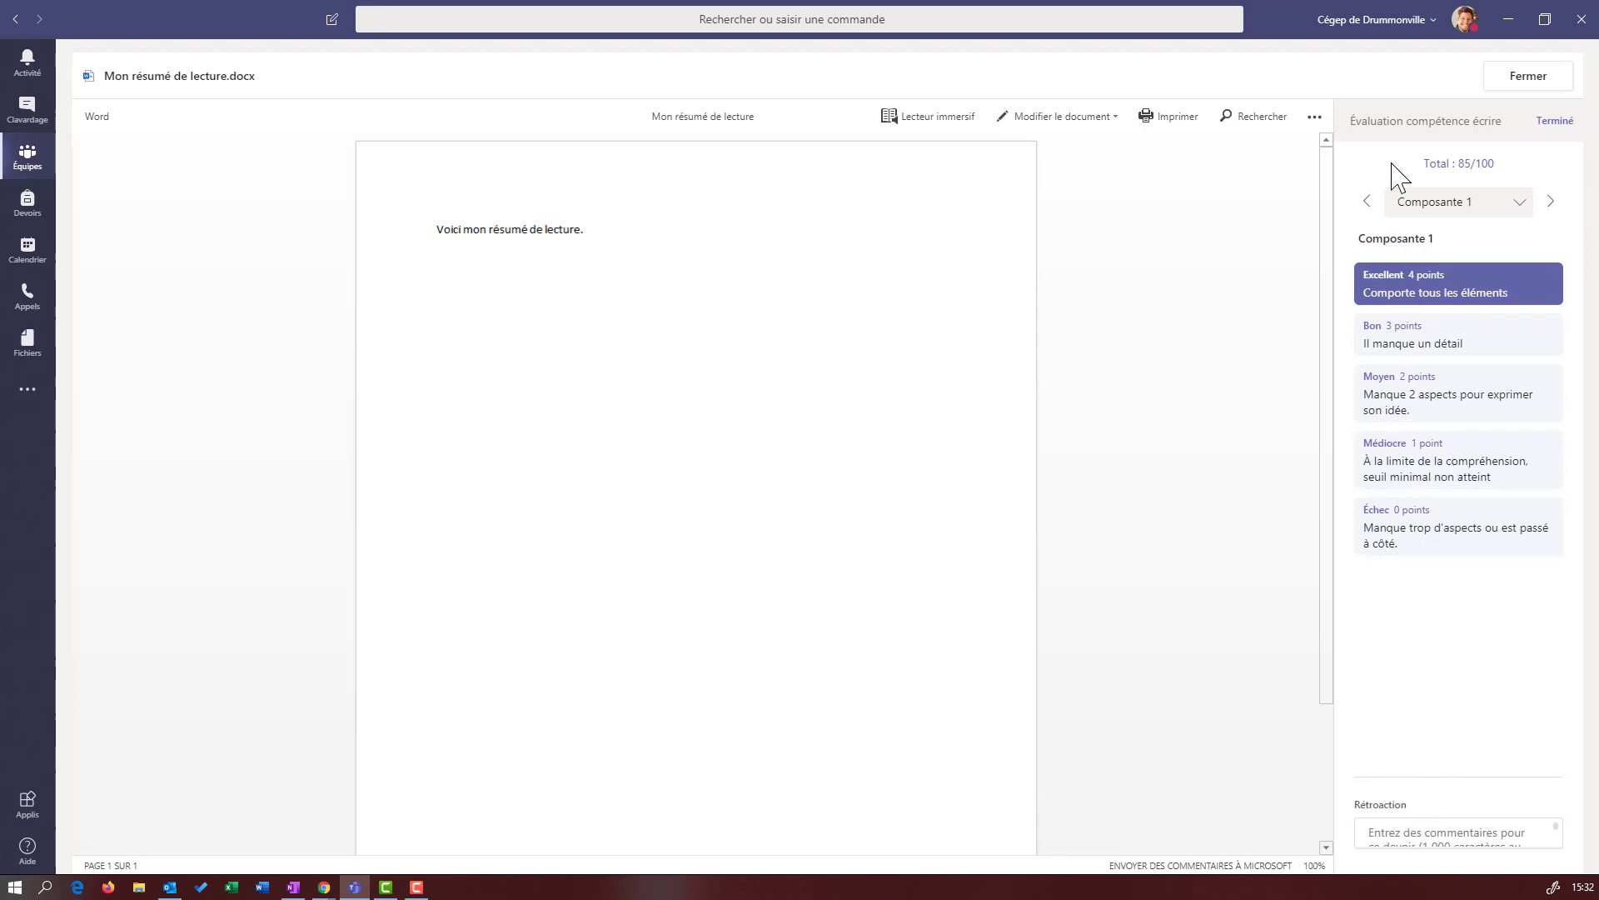
Enter the feedback "Excellent" for Composante 1 and go to the feedback for Composante 2.
left_click(1402, 831)
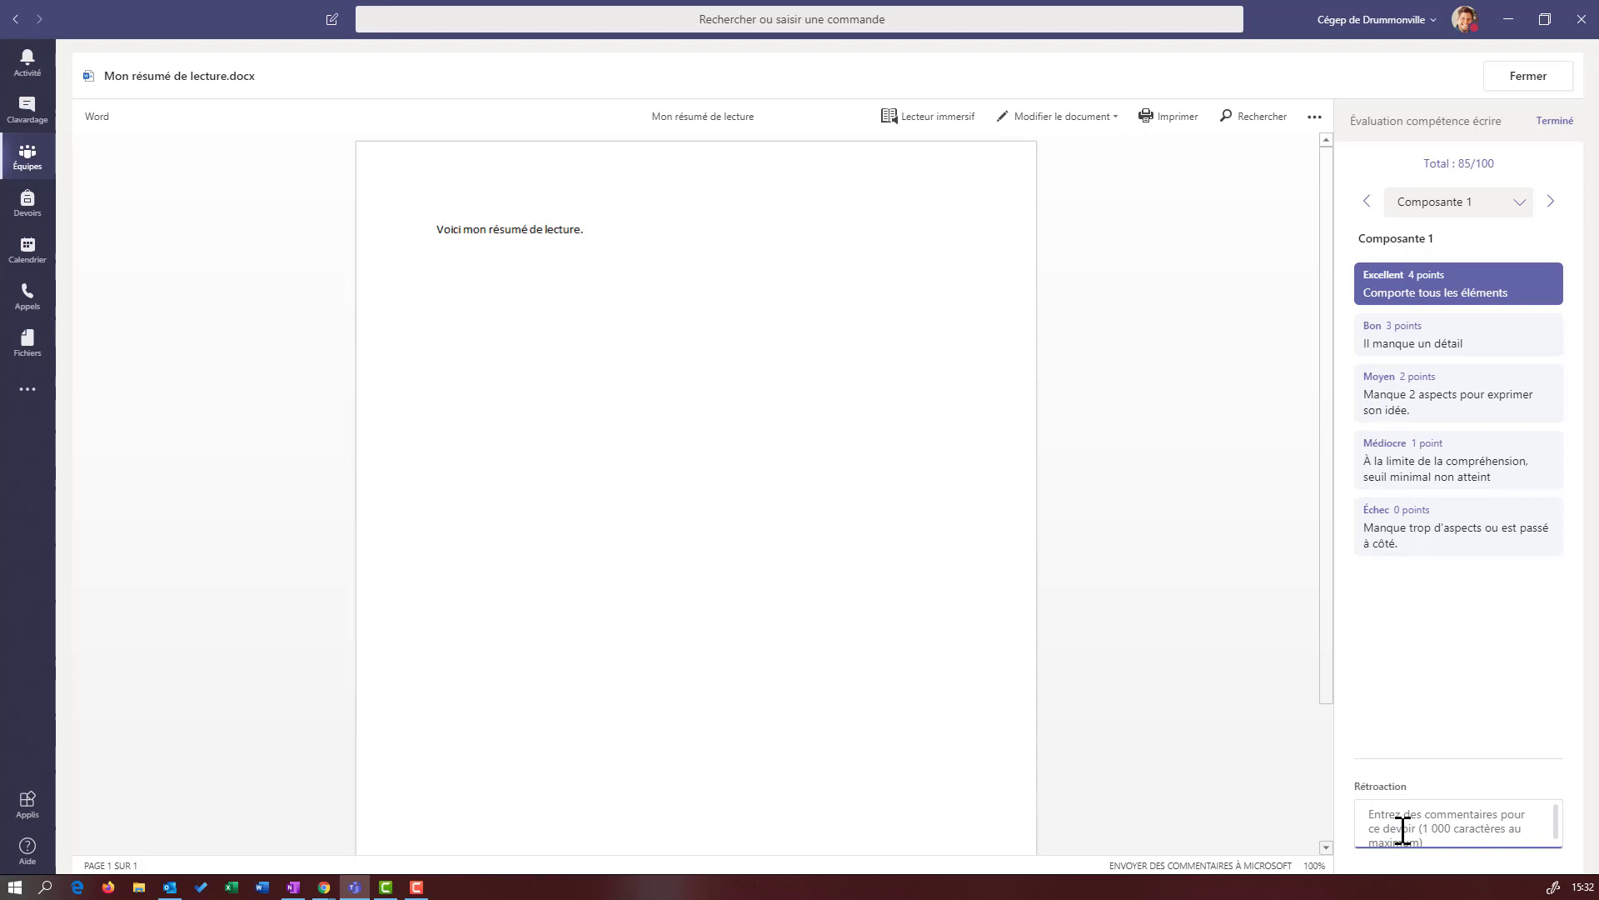
type("Excellent")
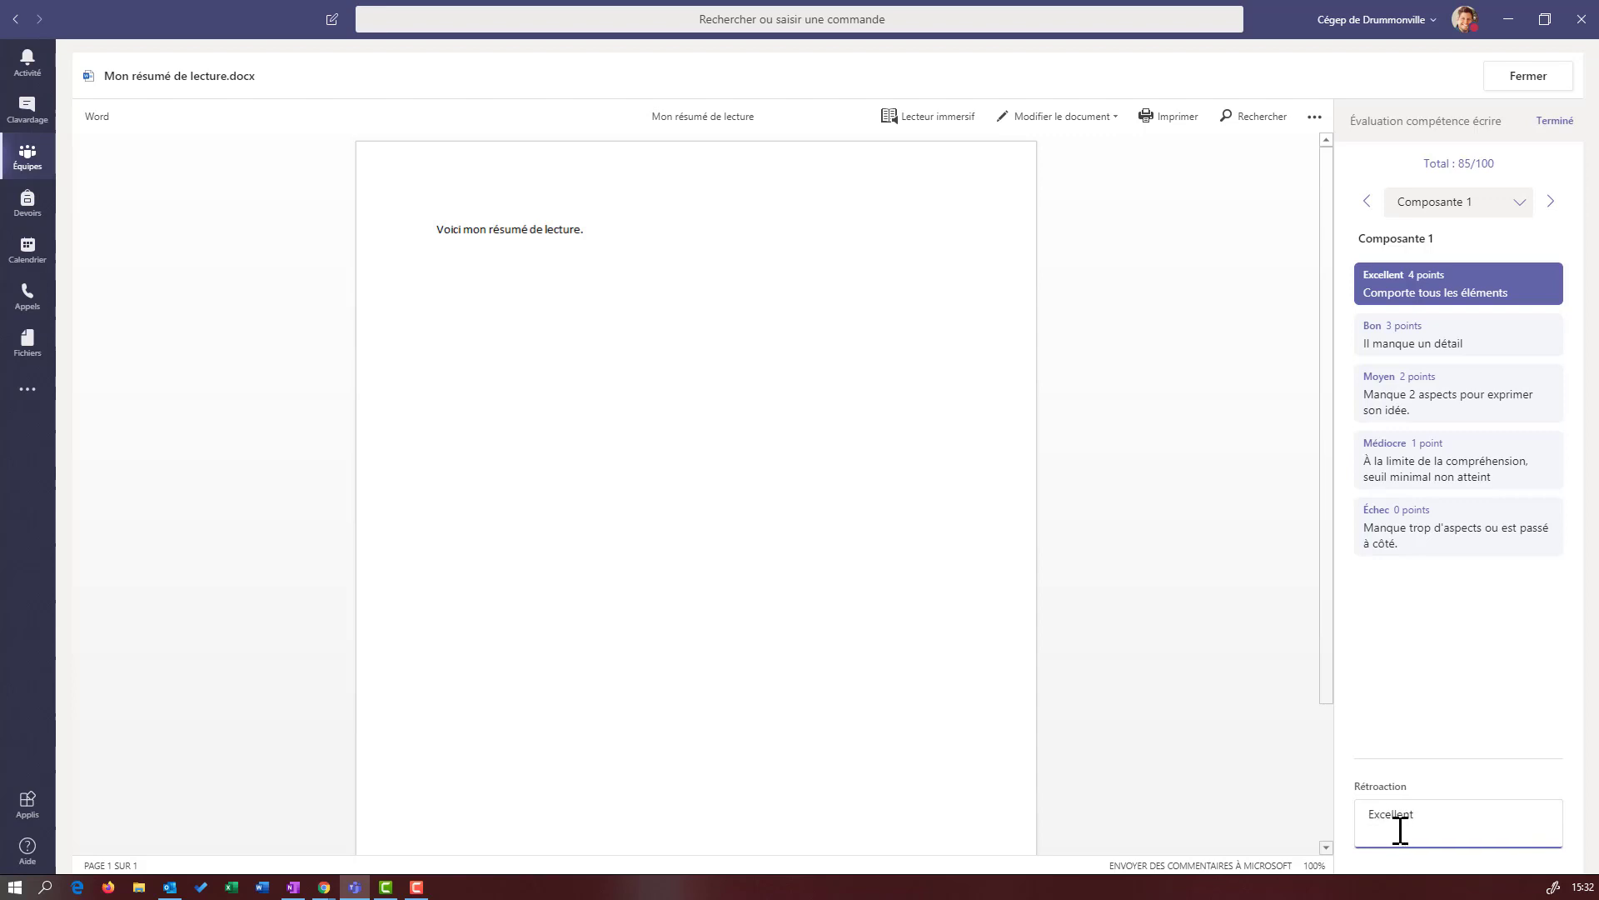
left_click(1549, 205)
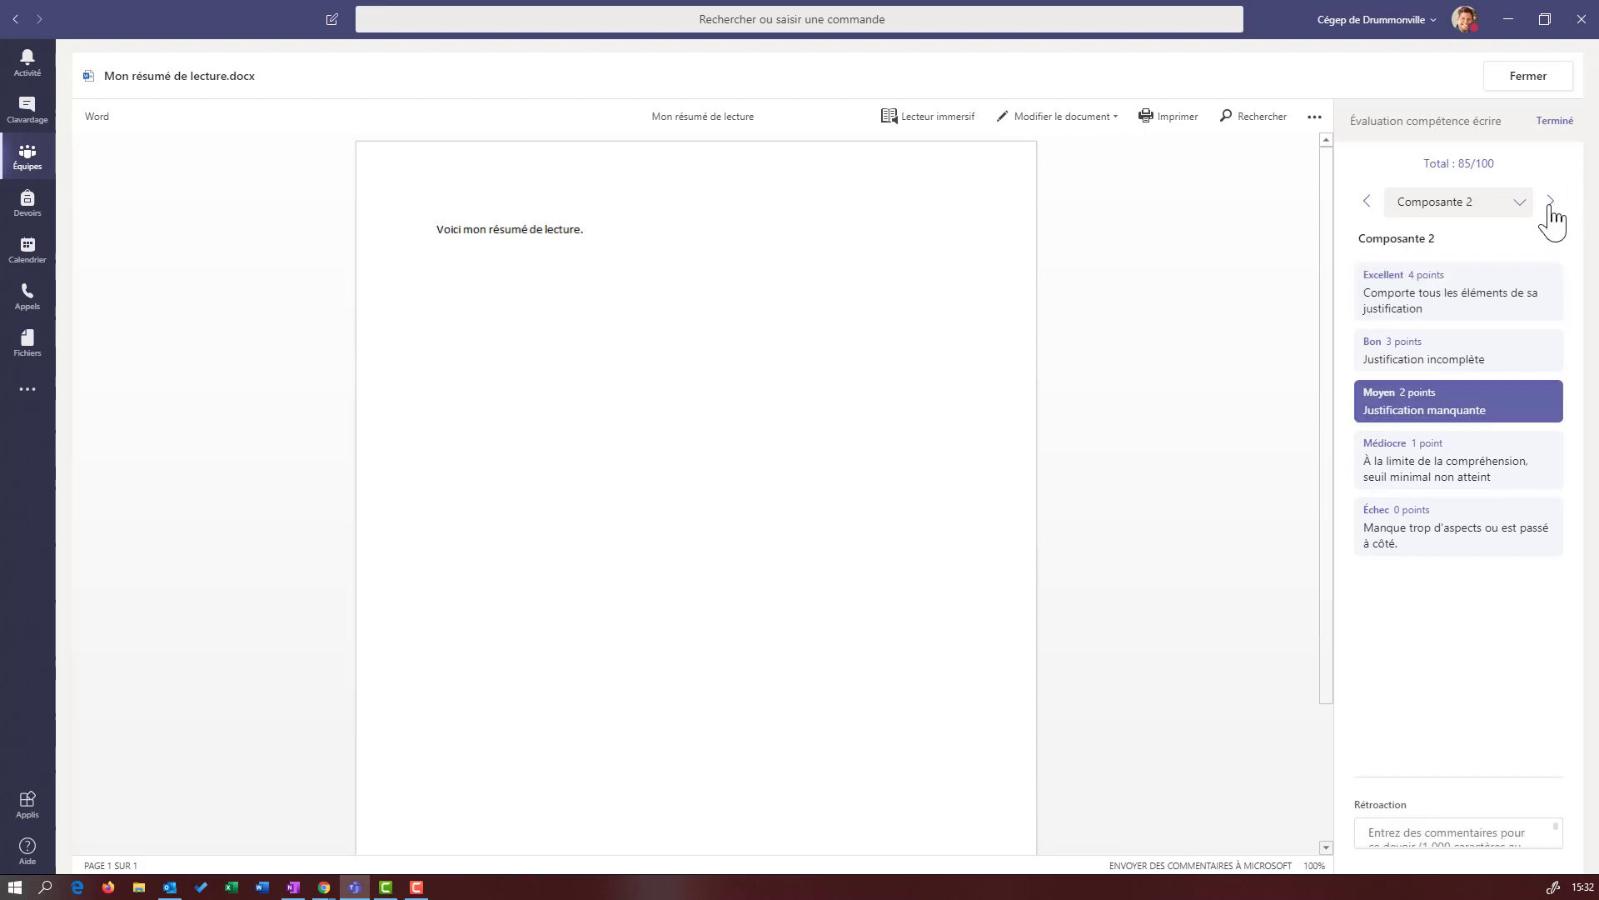
left_click(1399, 842)
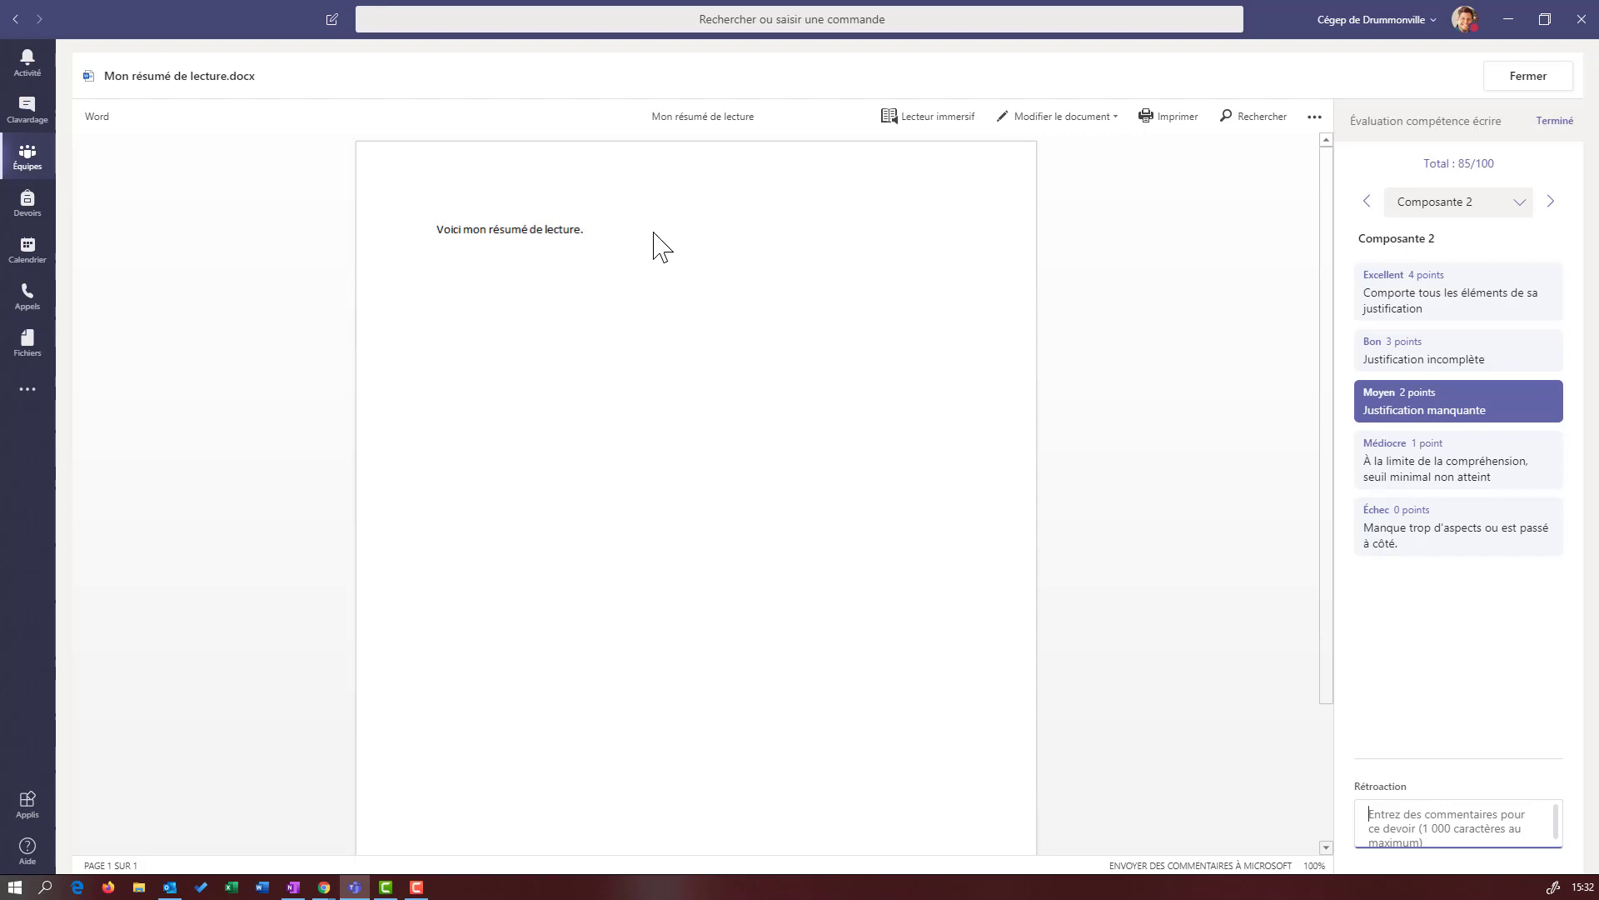
Open the submitted document for editing in the browser and post the comment "Attention" on it.
left_click(1073, 116)
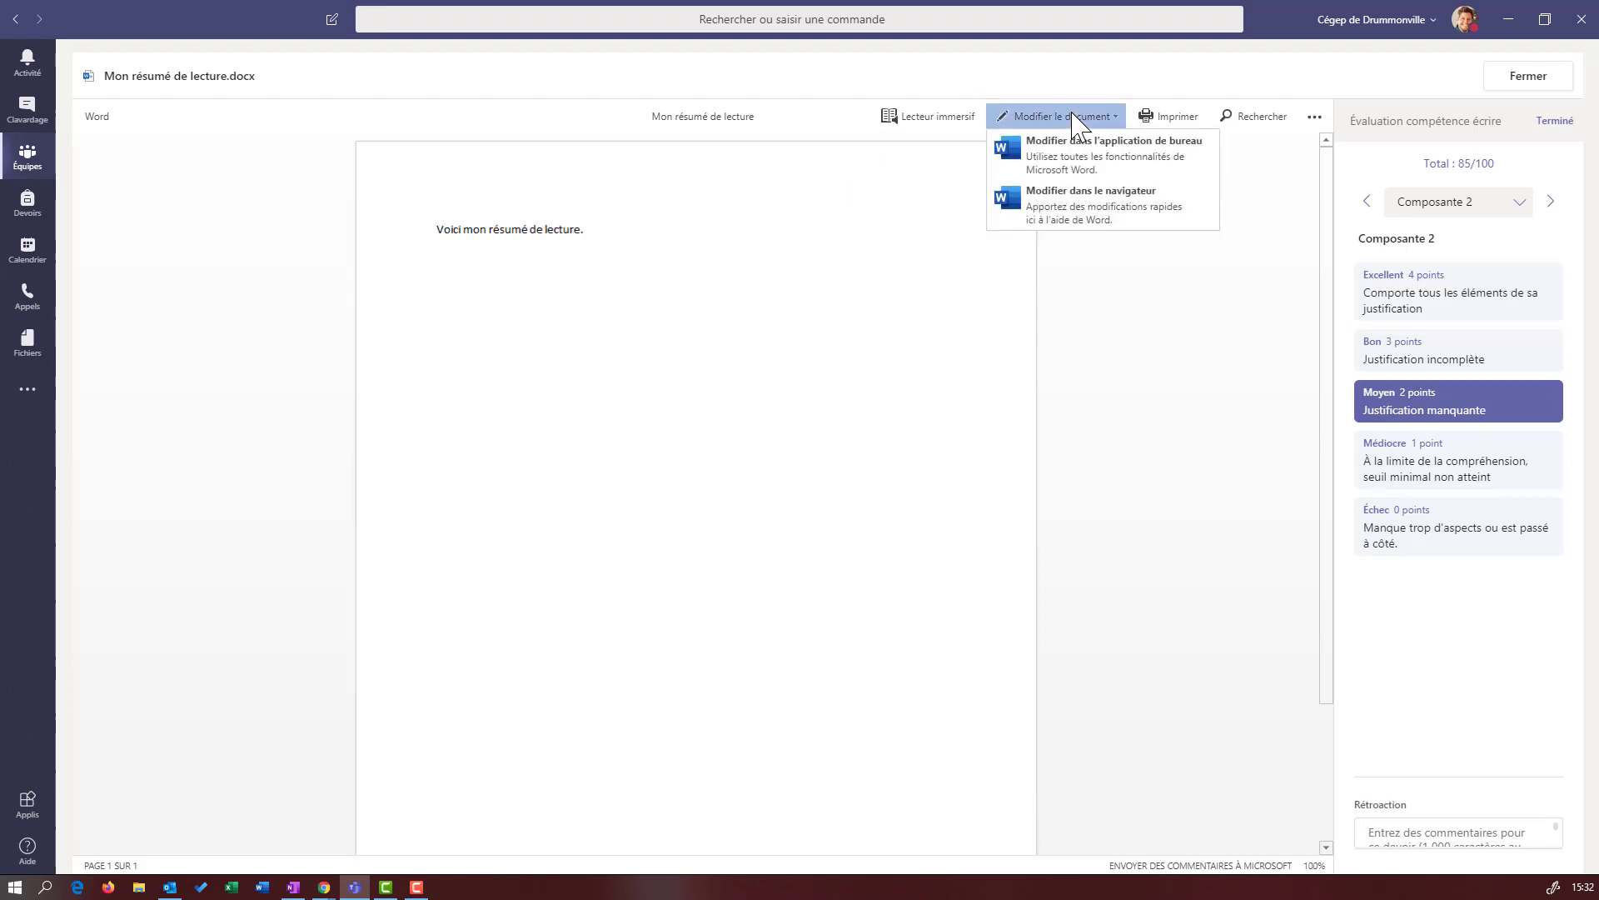
left_click(1068, 213)
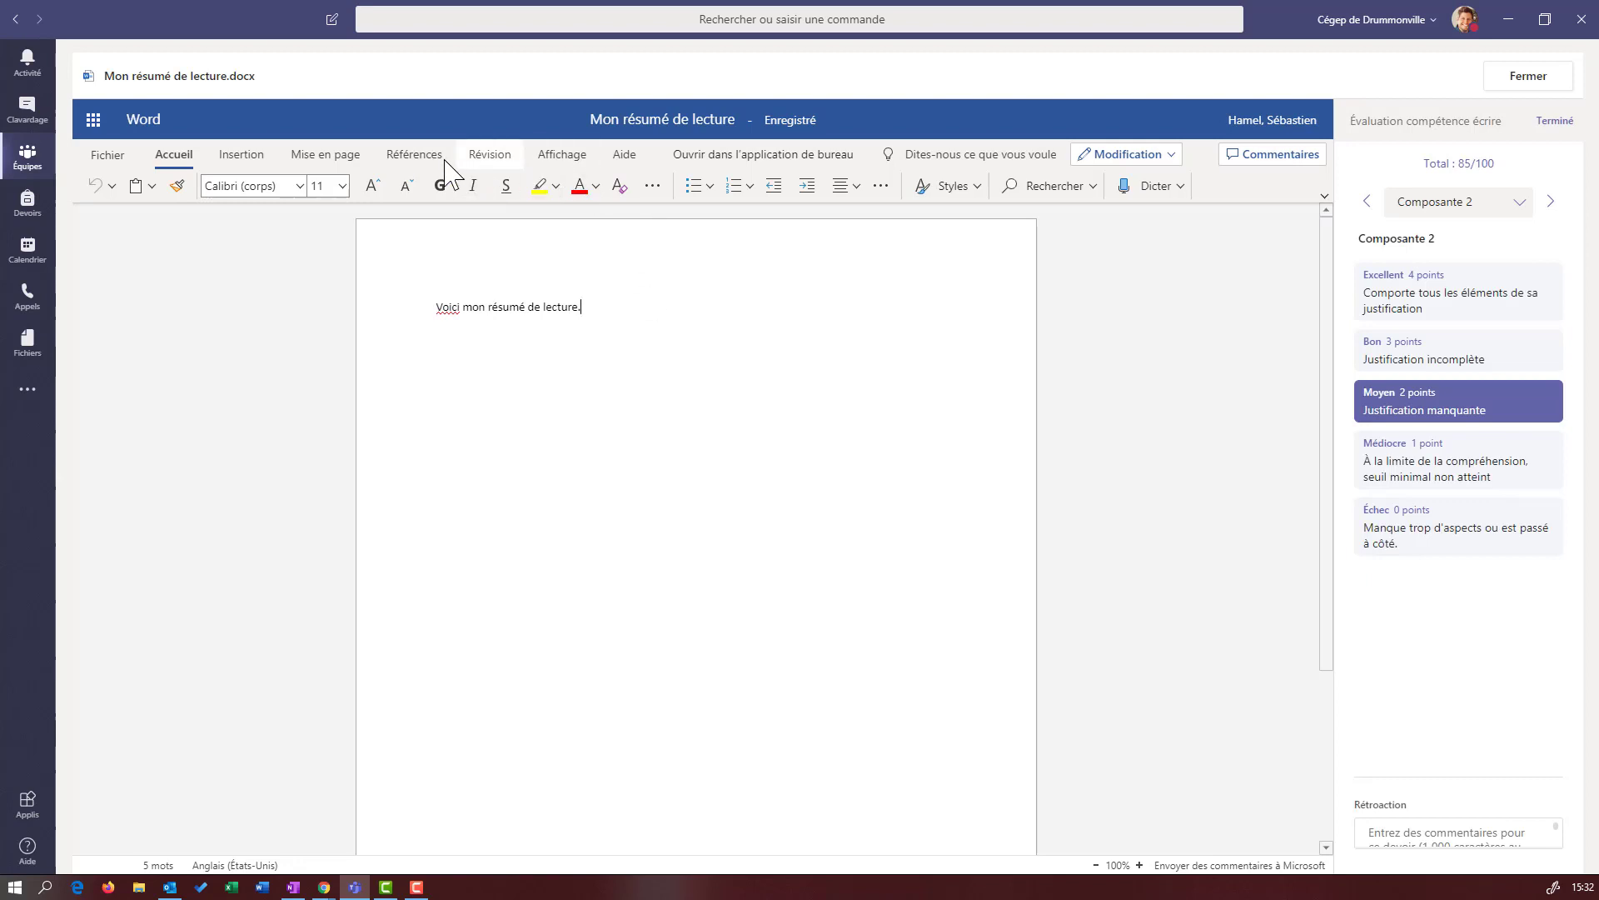
left_click(493, 153)
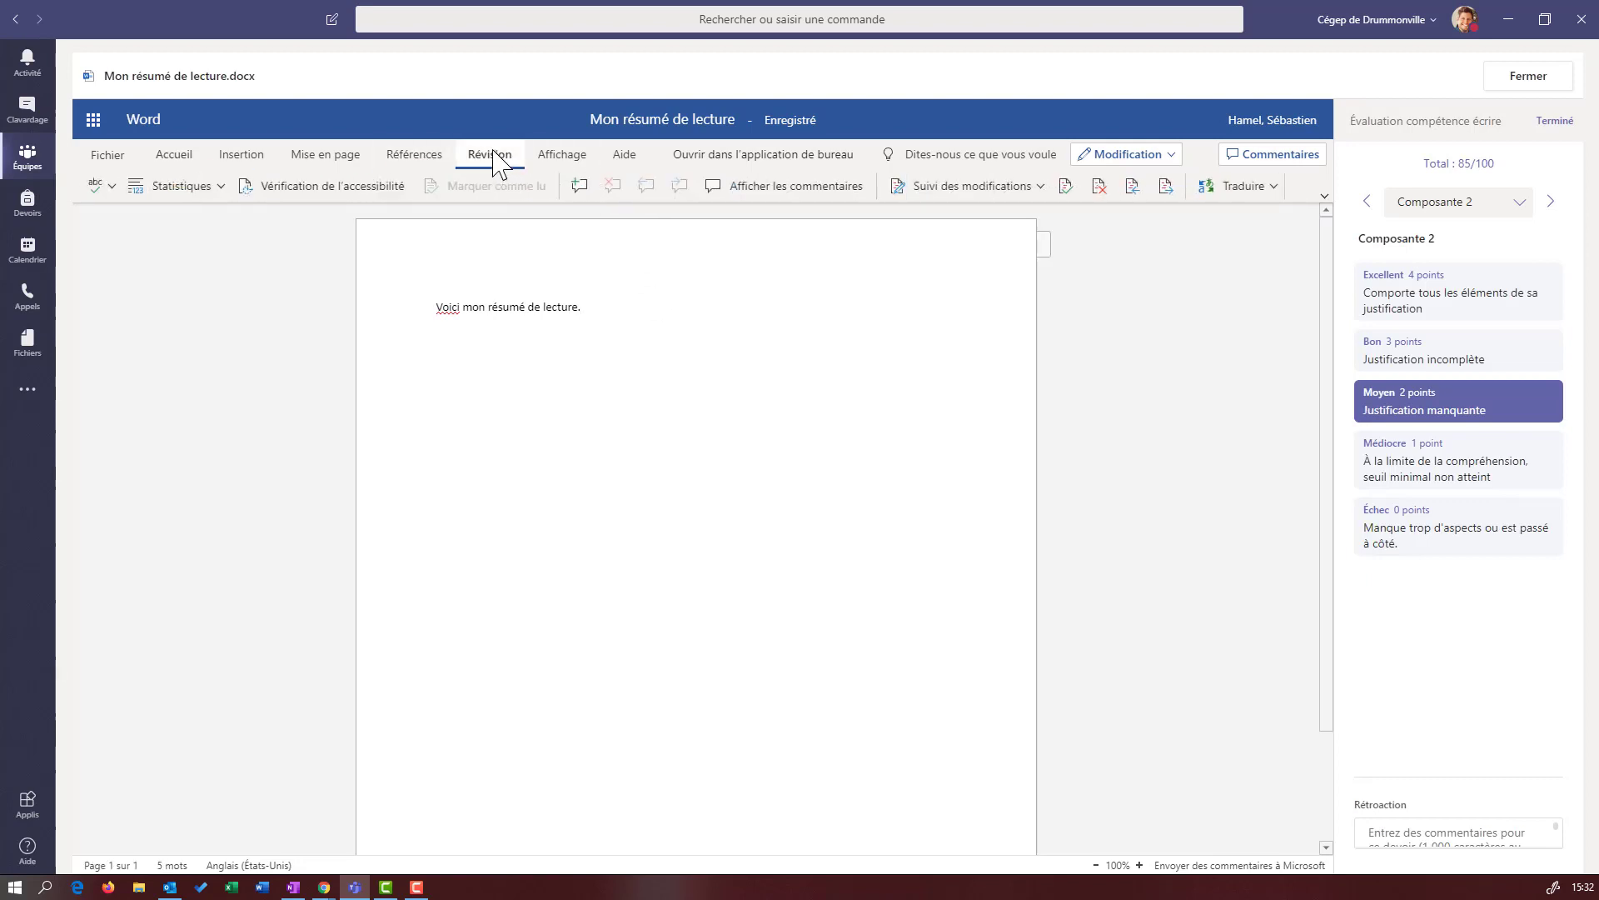
left_click(578, 185)
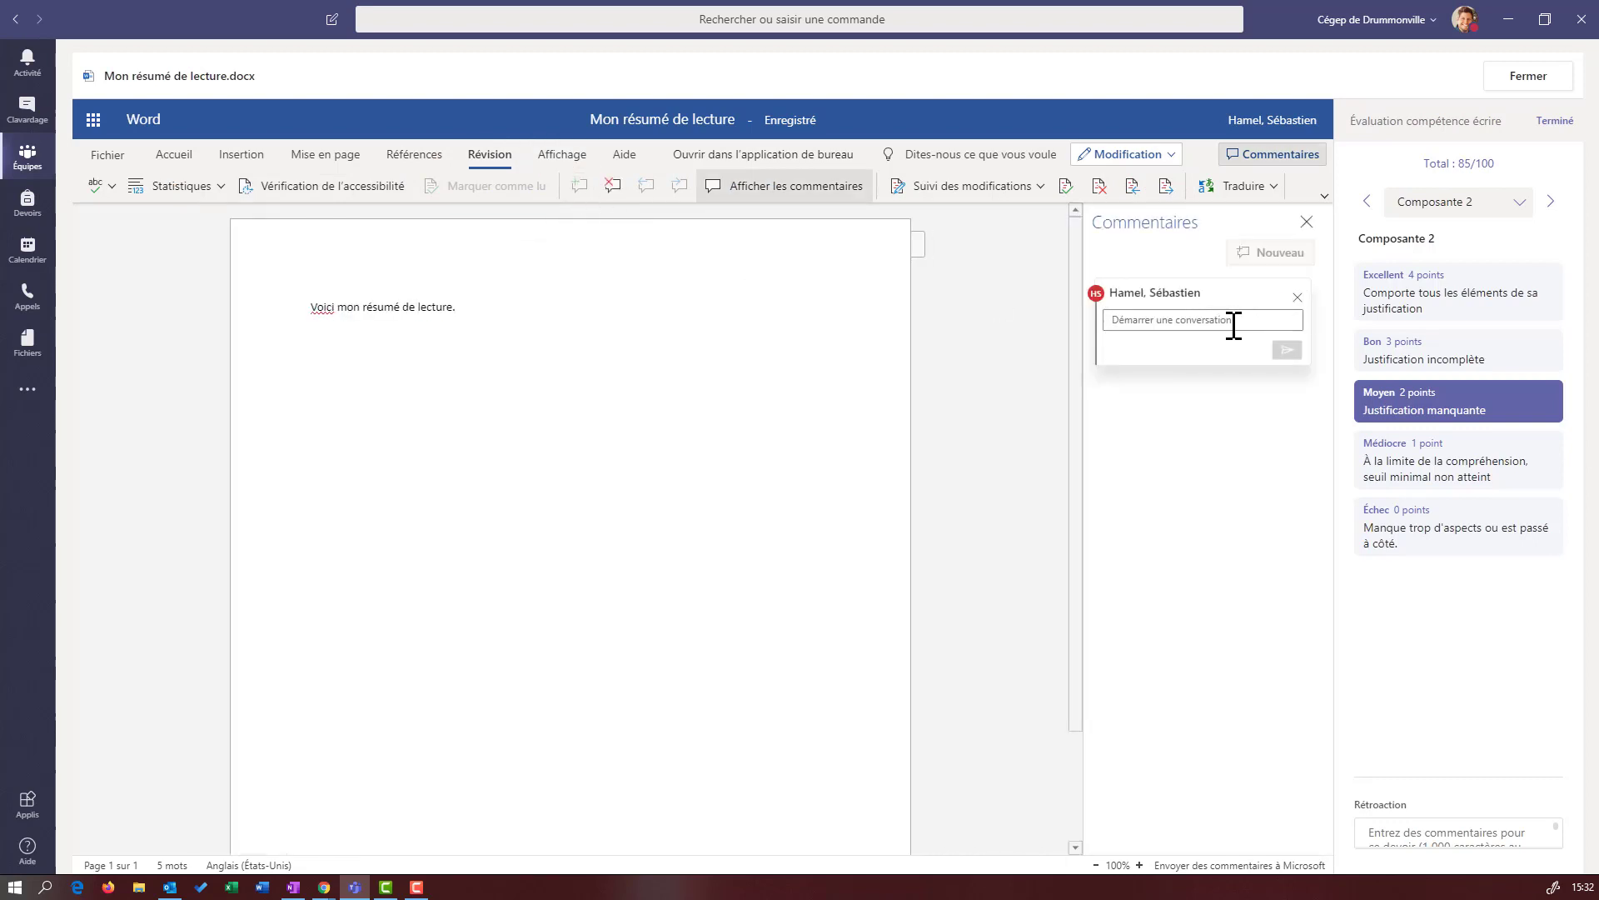
type("Attention")
left_click(1287, 350)
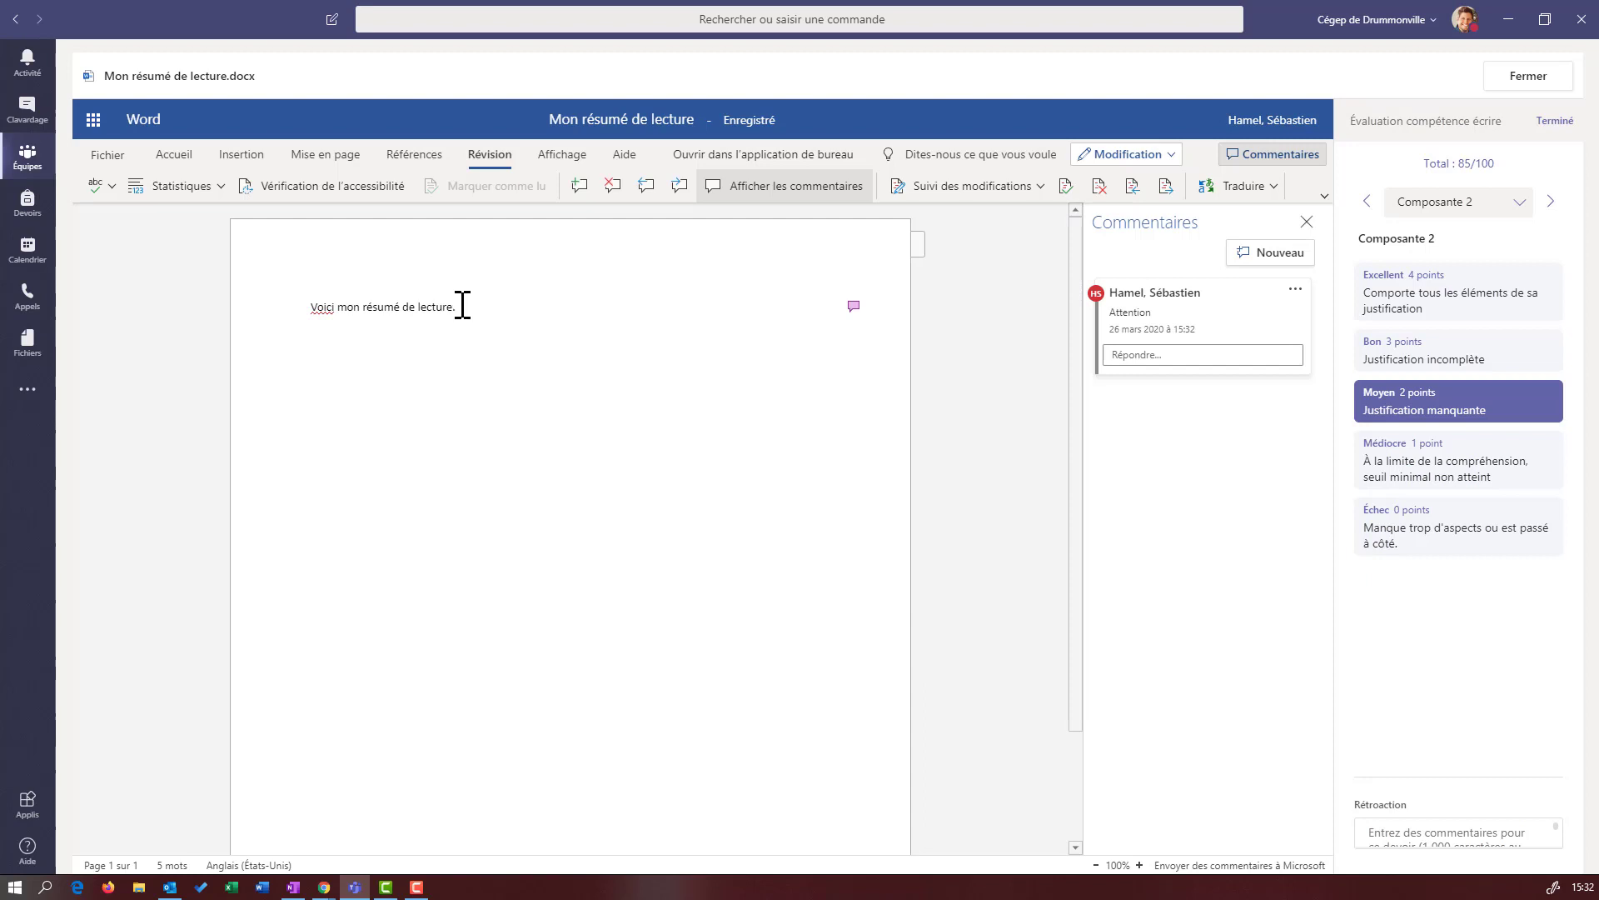
Post the comment "Bien dit" on the word "lecture." in the student's document.
left_click_drag(461, 307, 421, 307)
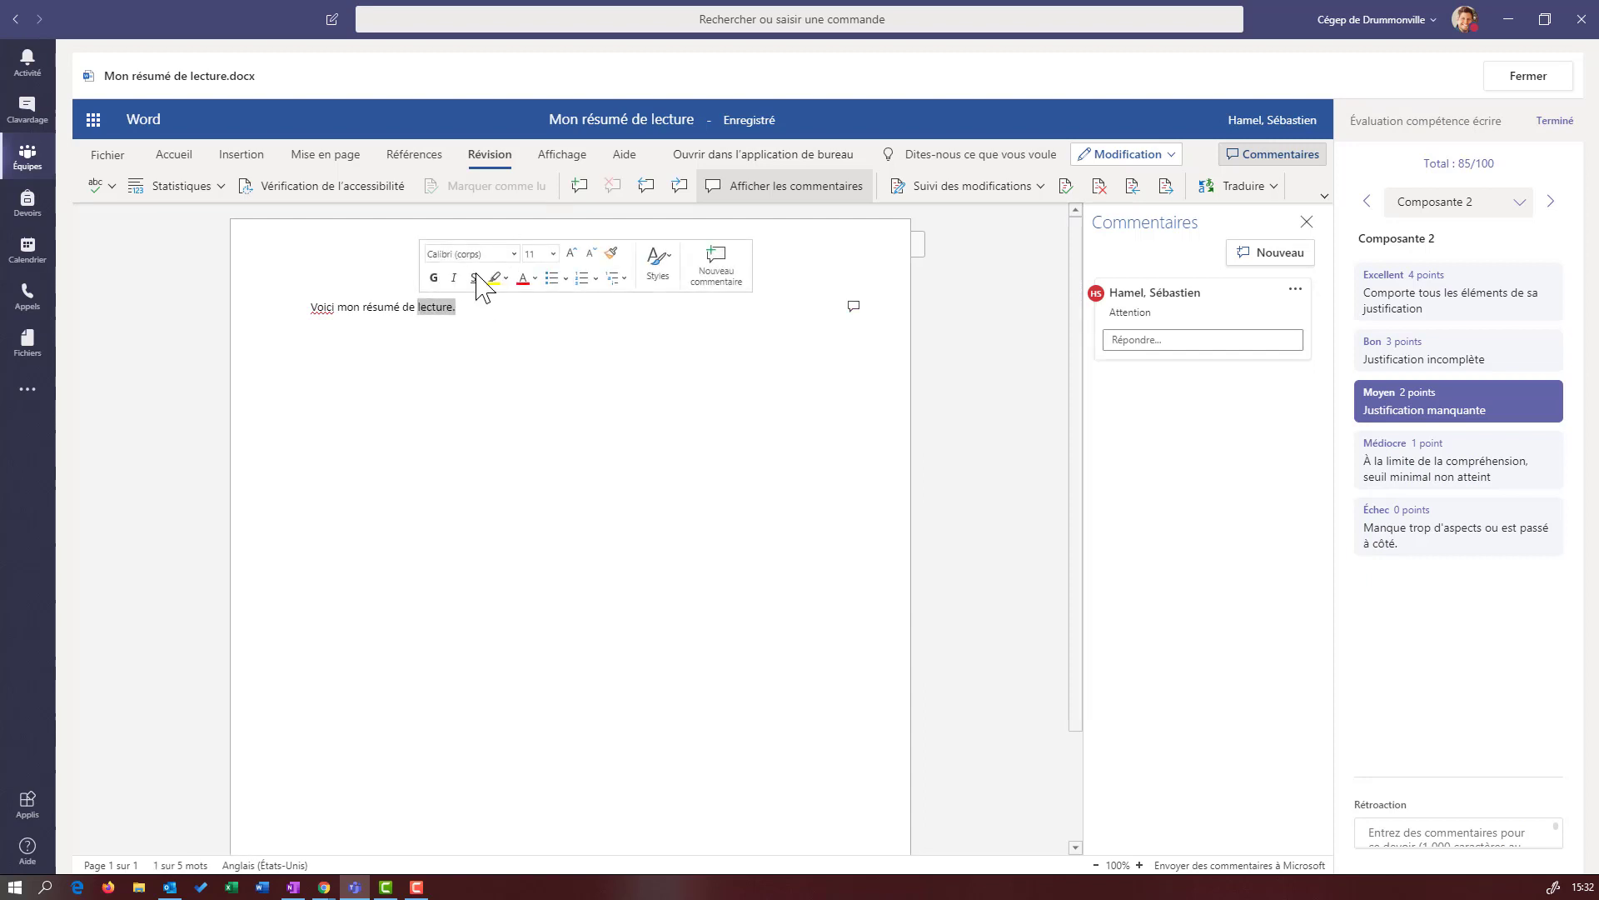
left_click(580, 187)
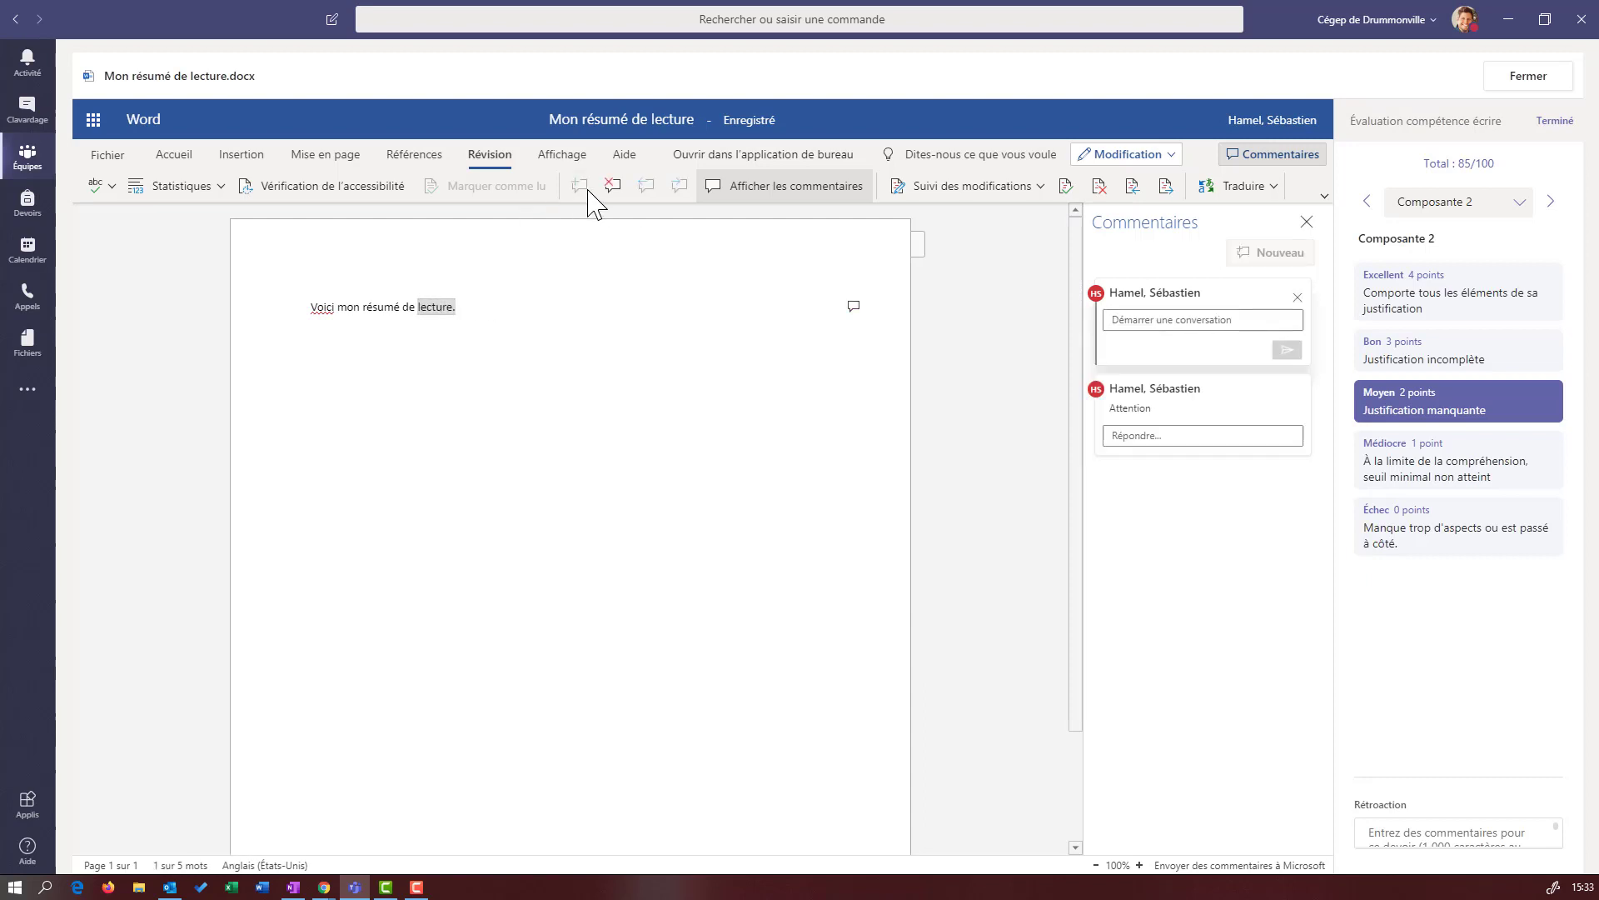
type("Bien dit")
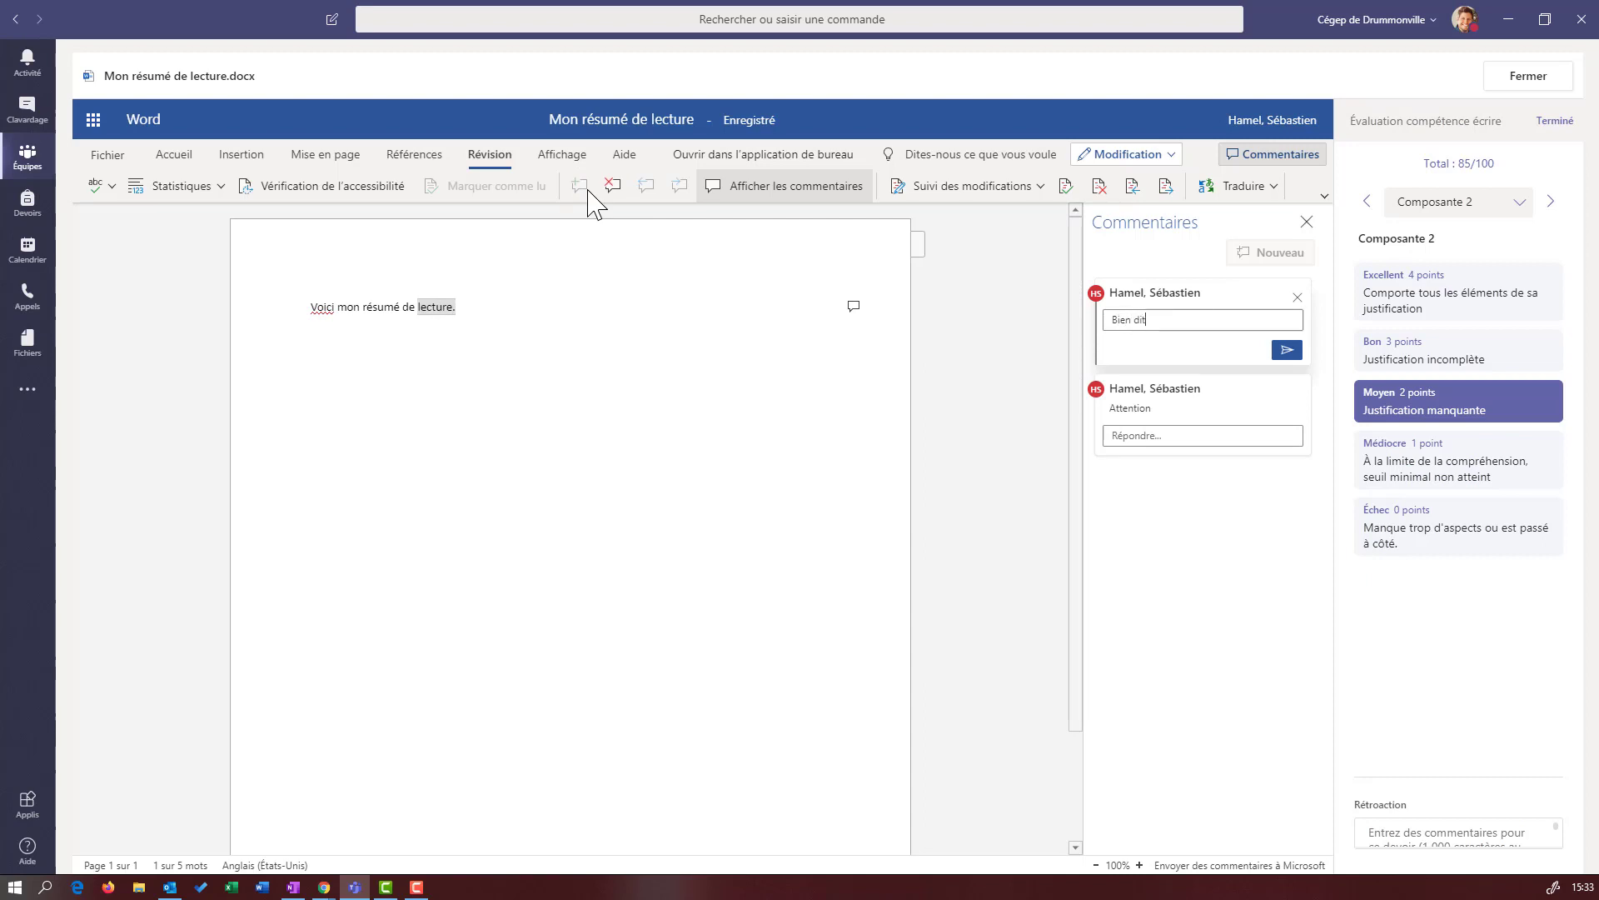
left_click(1287, 349)
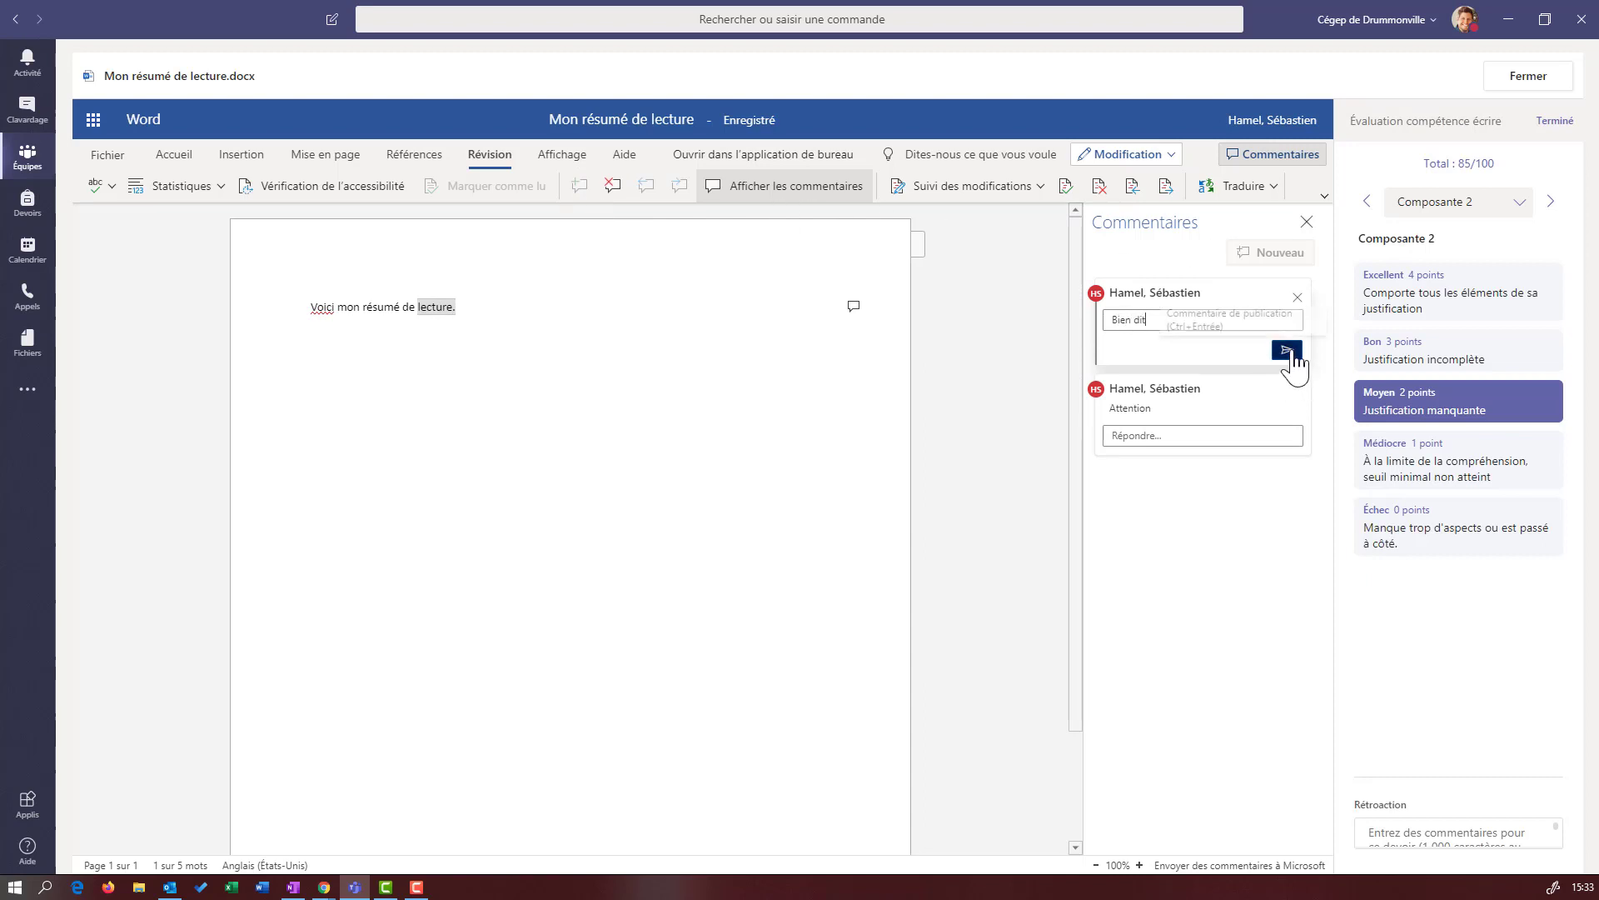
Hide and redisplay the document's comments, and select each one to see the passage it refers to.
left_click(1129, 421)
left_click(1123, 311)
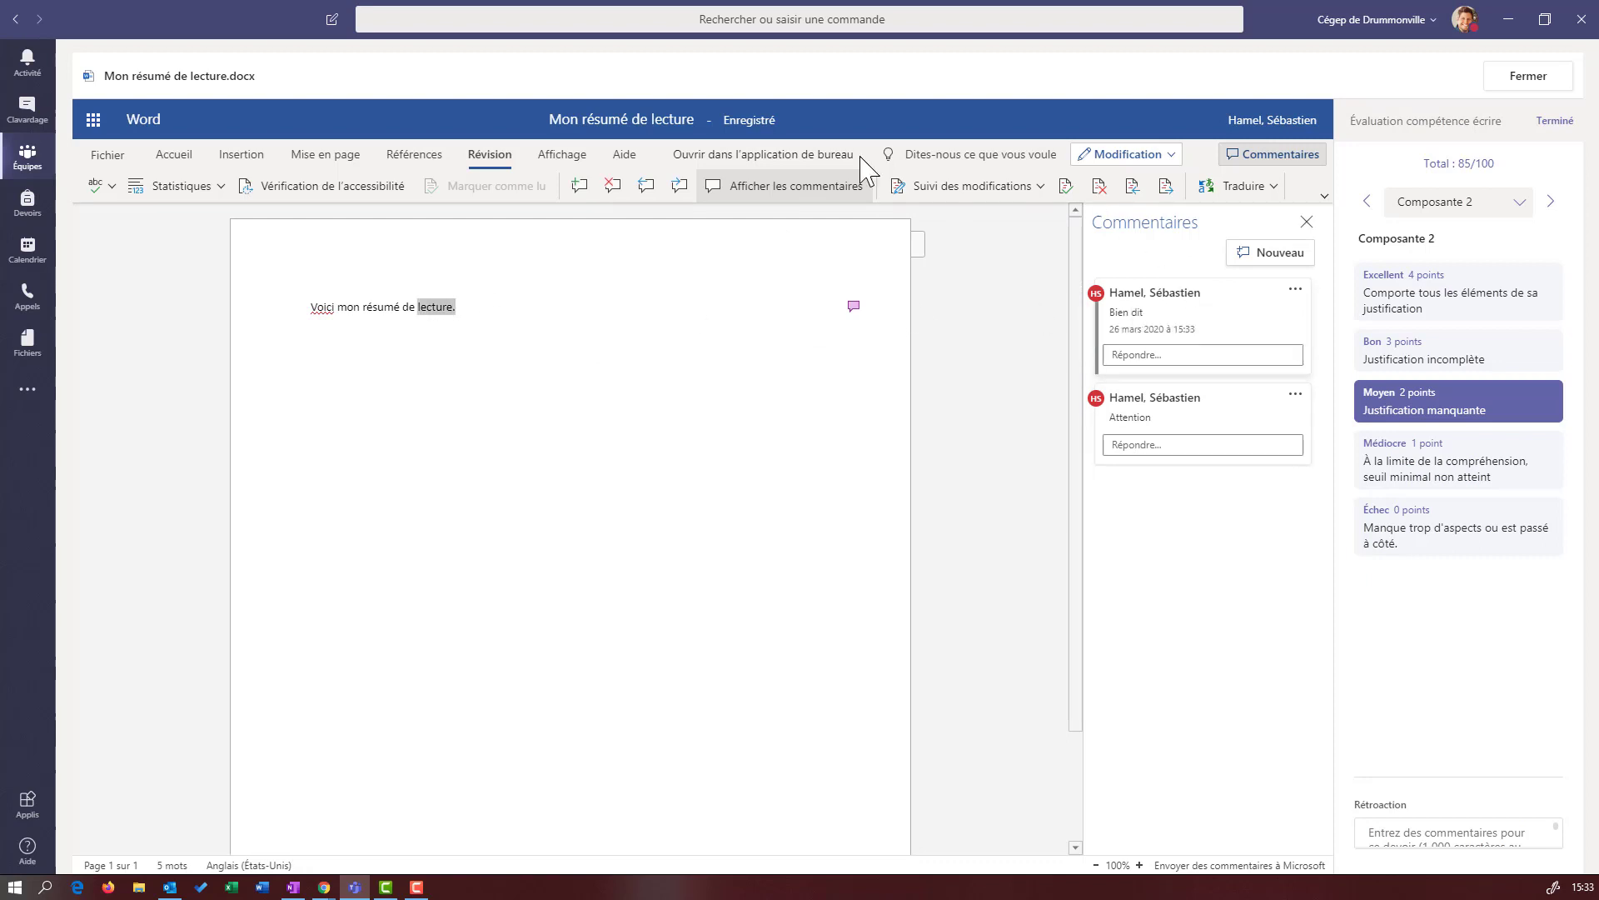
left_click(815, 188)
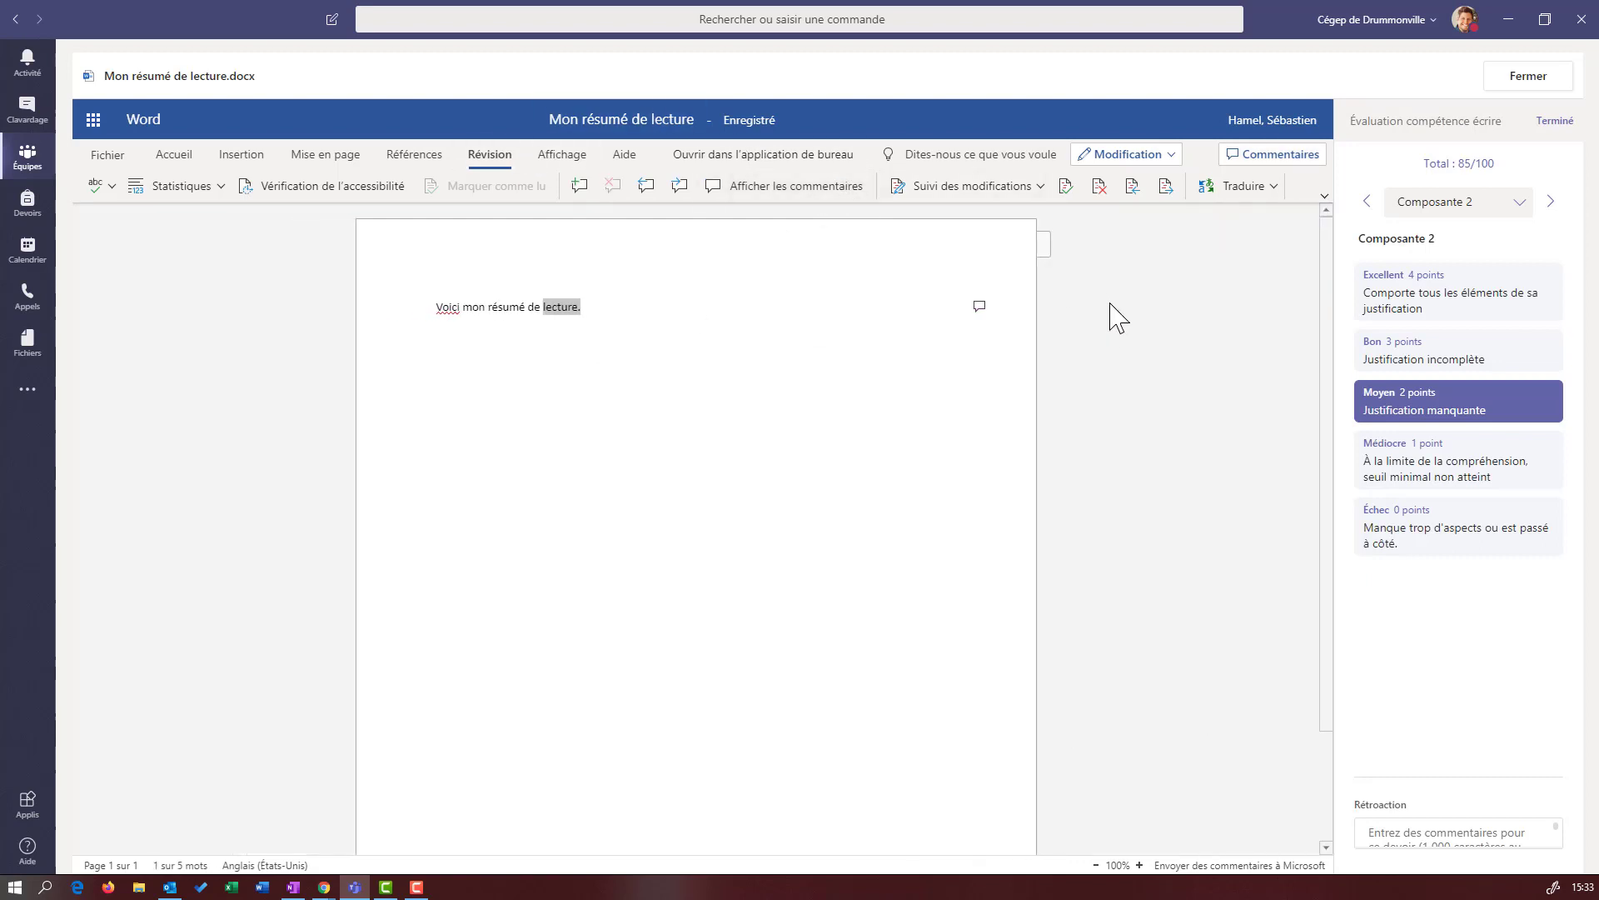
left_click(782, 188)
left_click(1166, 403)
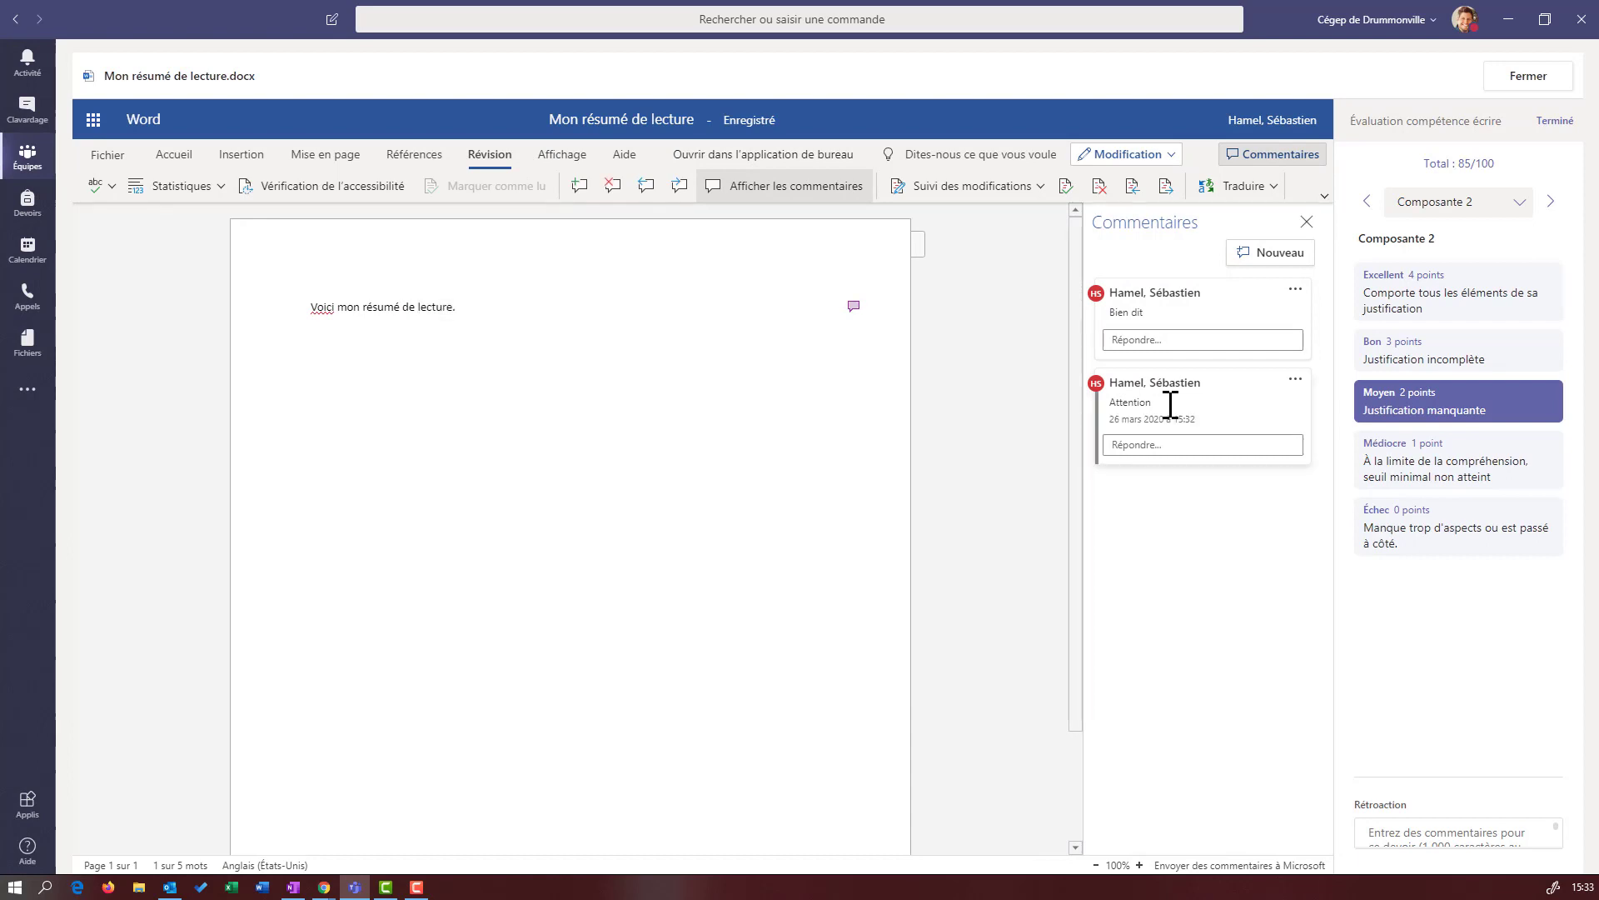
left_click(1153, 310)
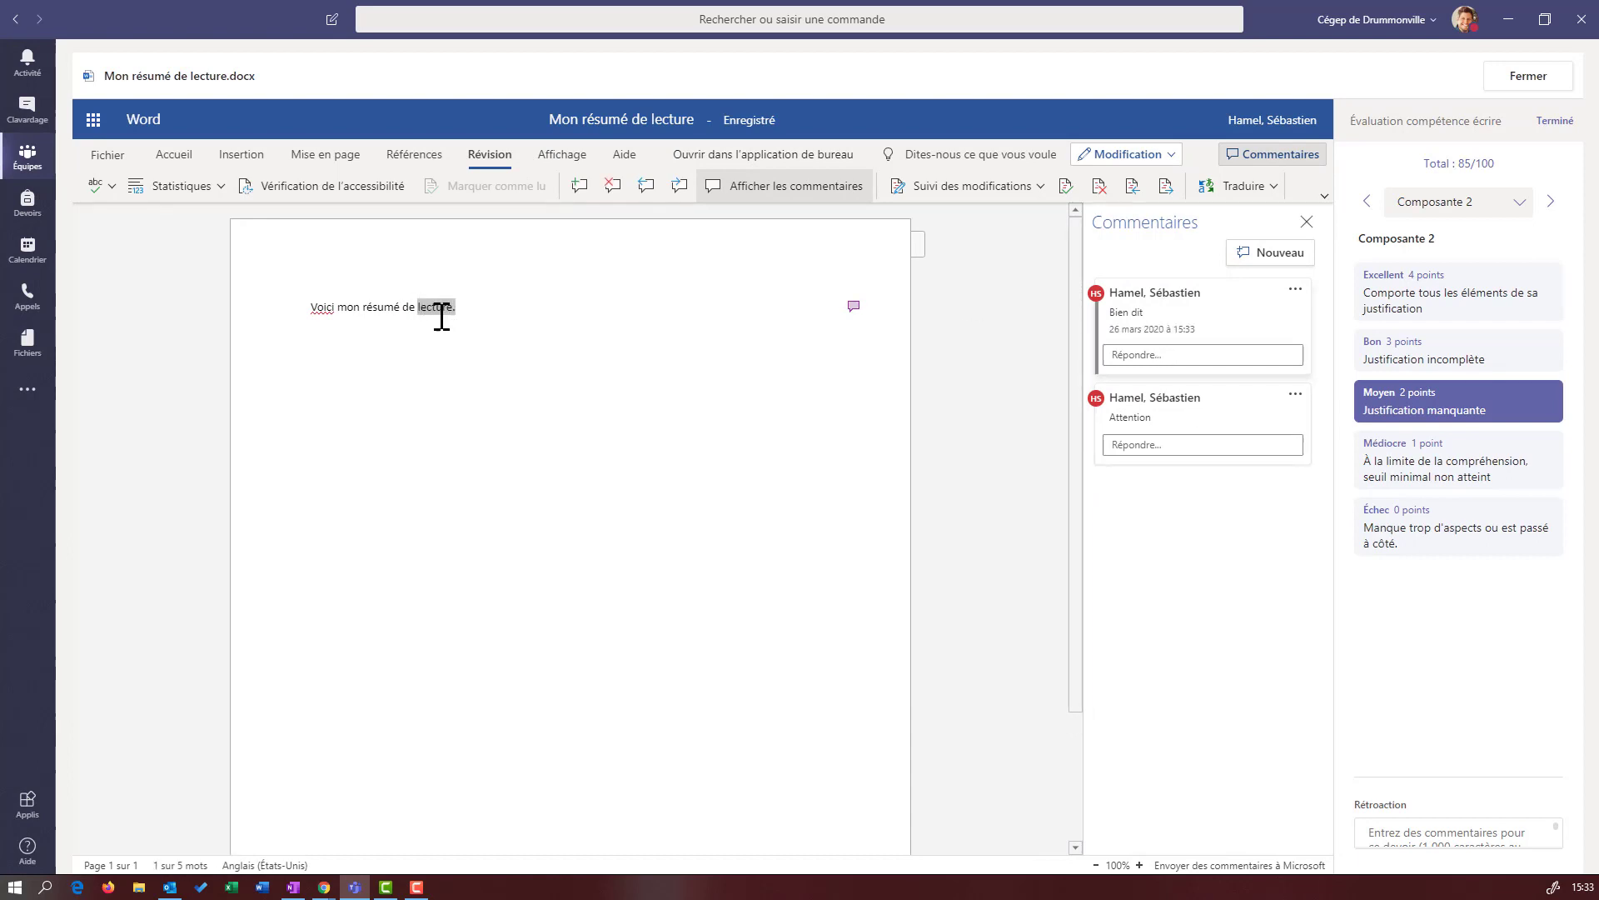
Write "Manque un aspect" in red on a new line below the student's sentence.
left_click(486, 313)
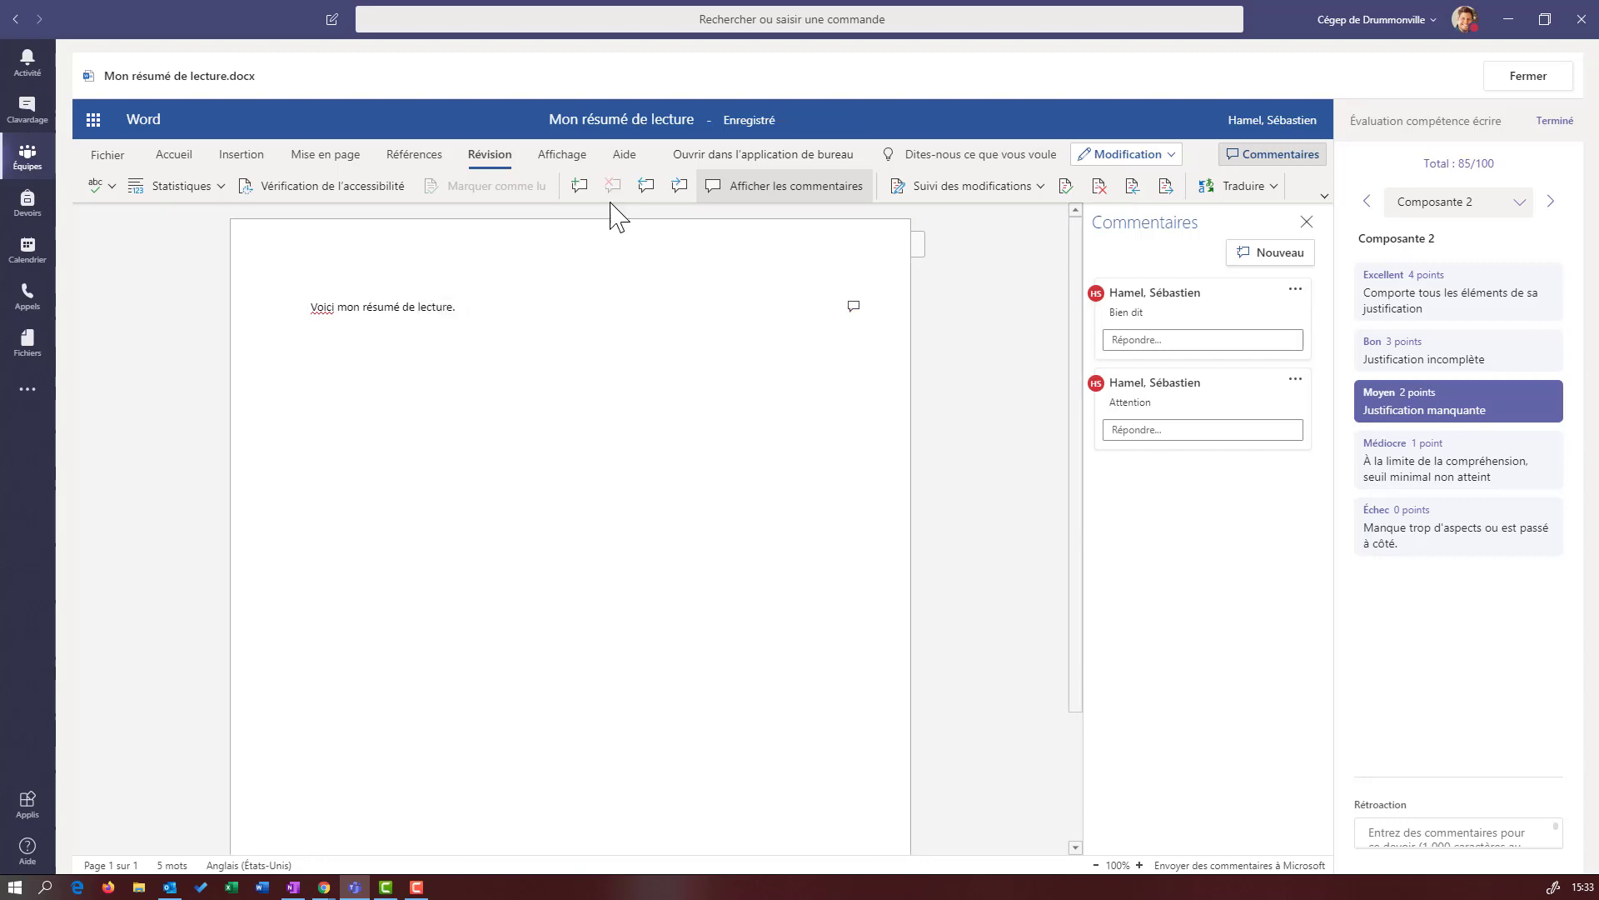
left_click(177, 159)
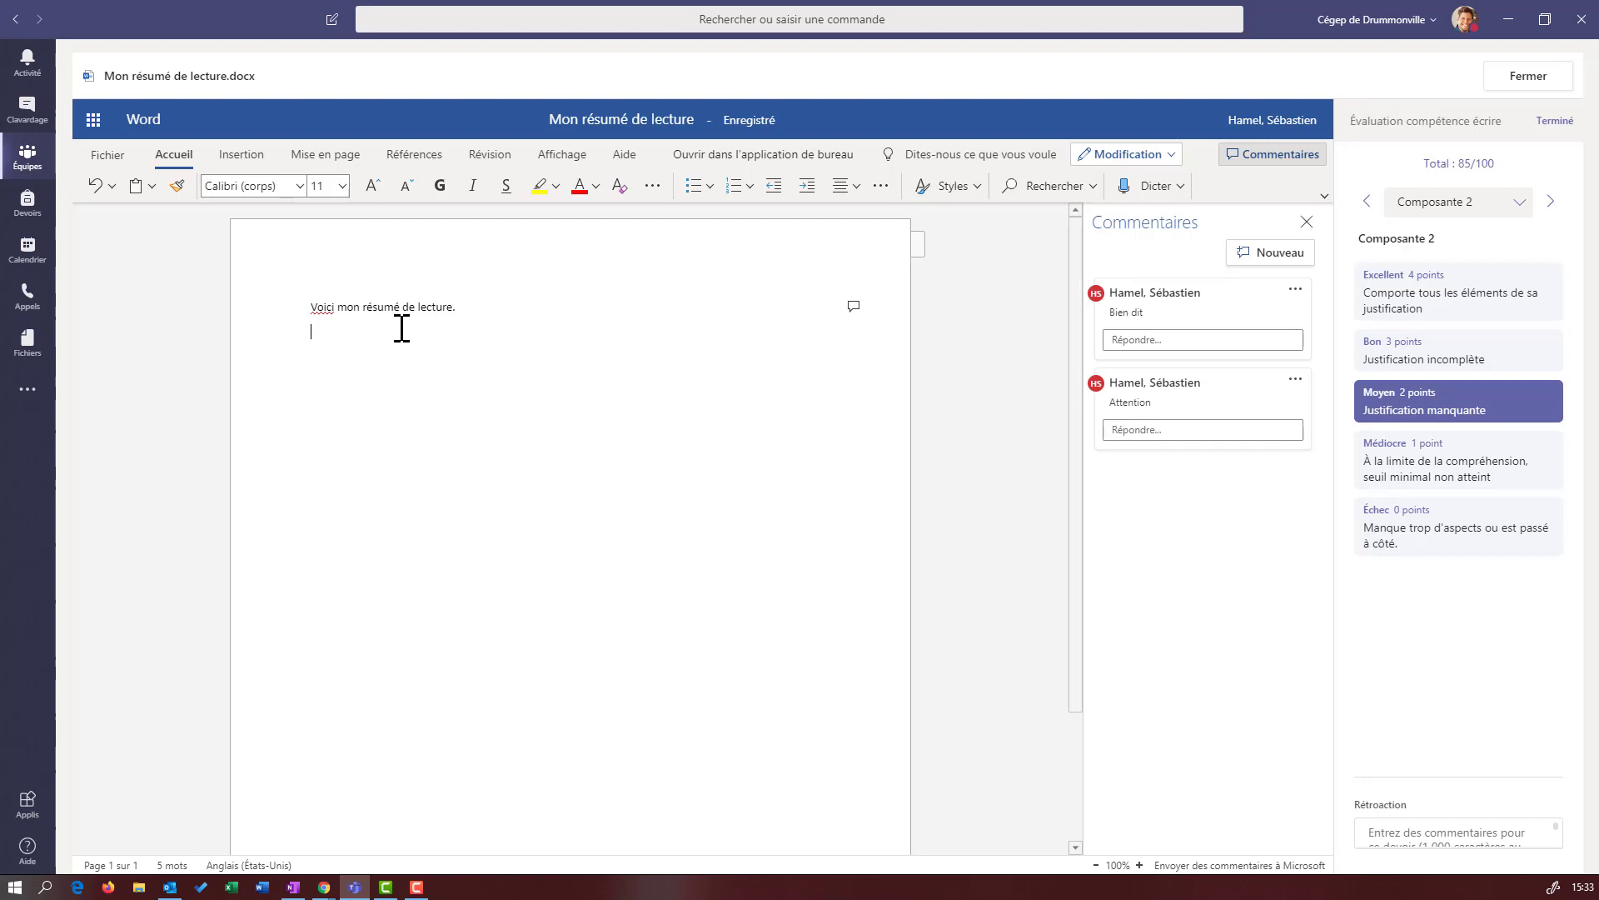
type("Manque un aspect")
Highlight the word "lecture." in red in the student's sentence.
left_click_drag(488, 311, 414, 311)
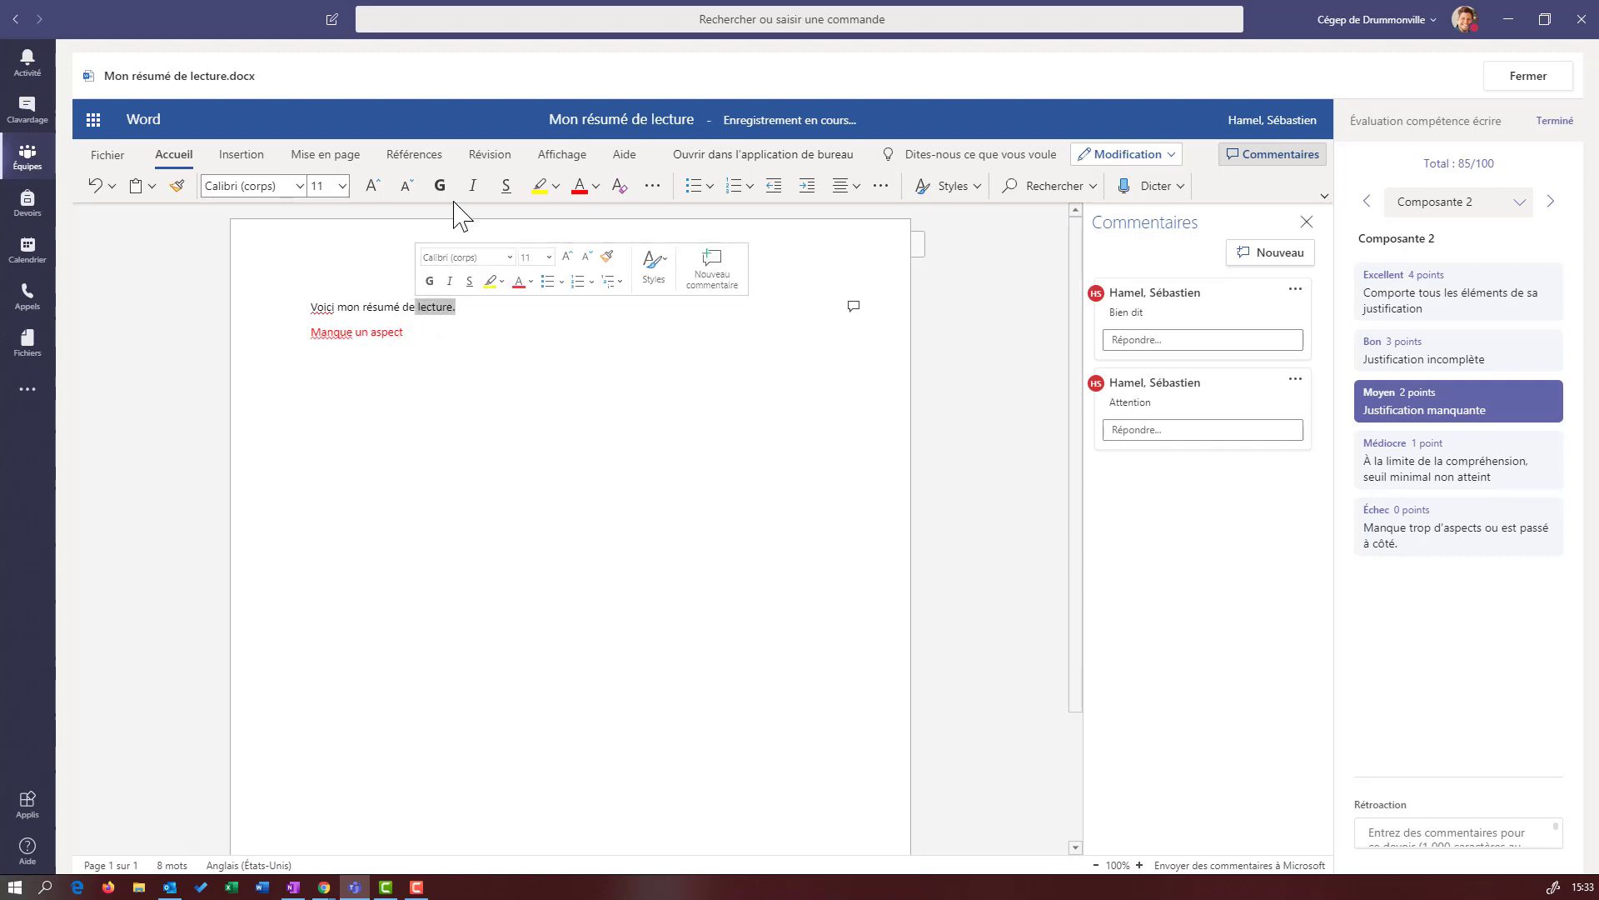
left_click(556, 185)
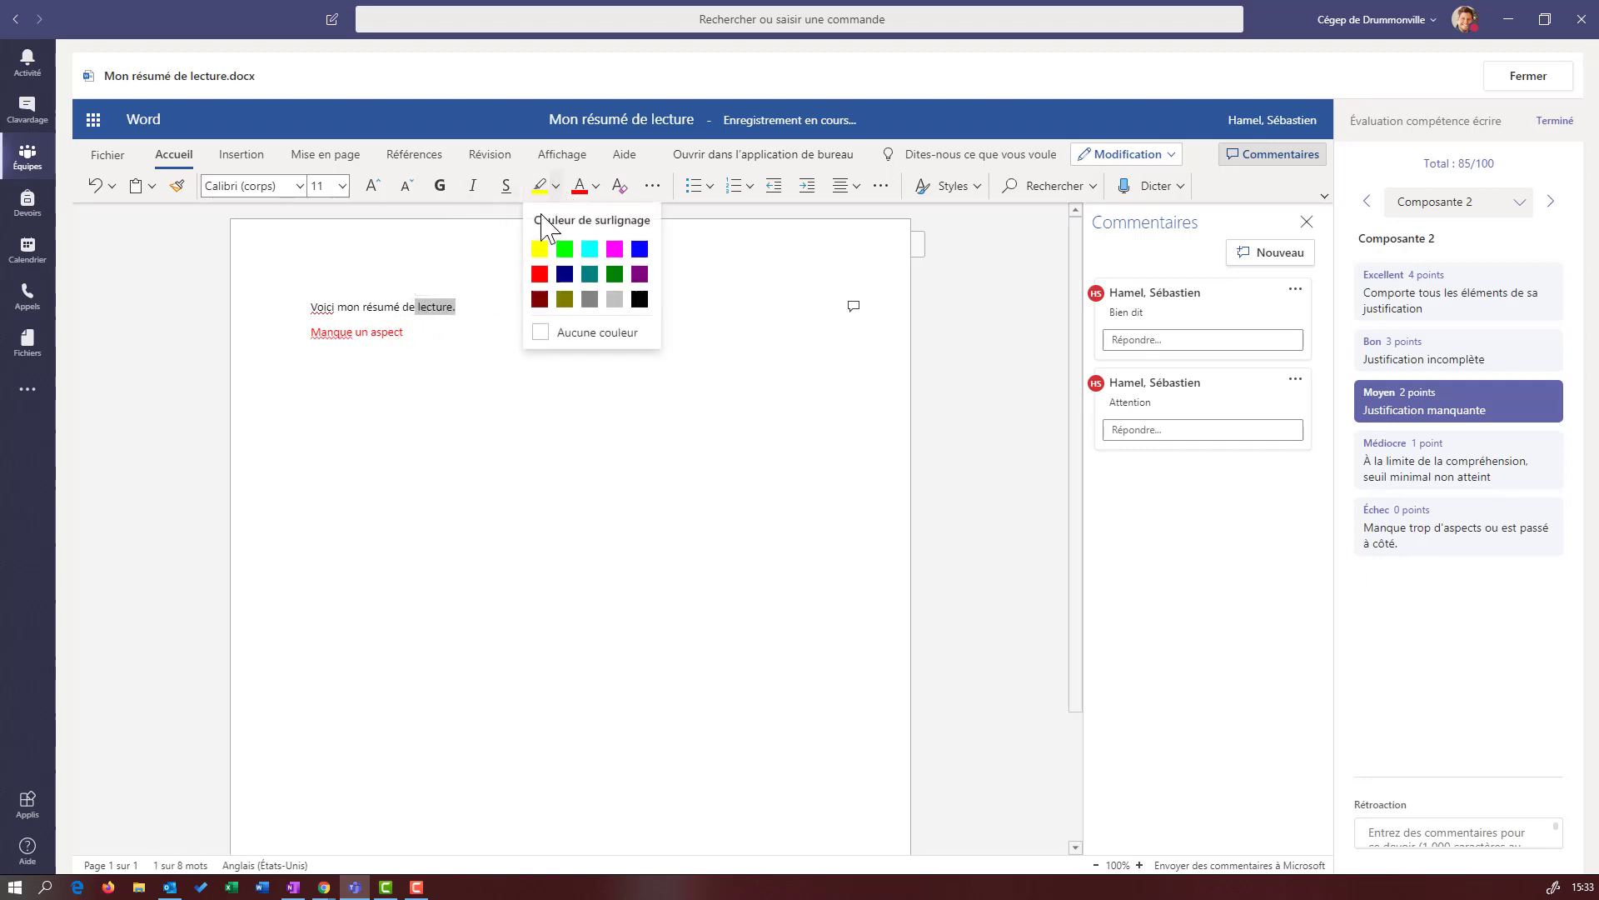
left_click(539, 266)
left_click(455, 328)
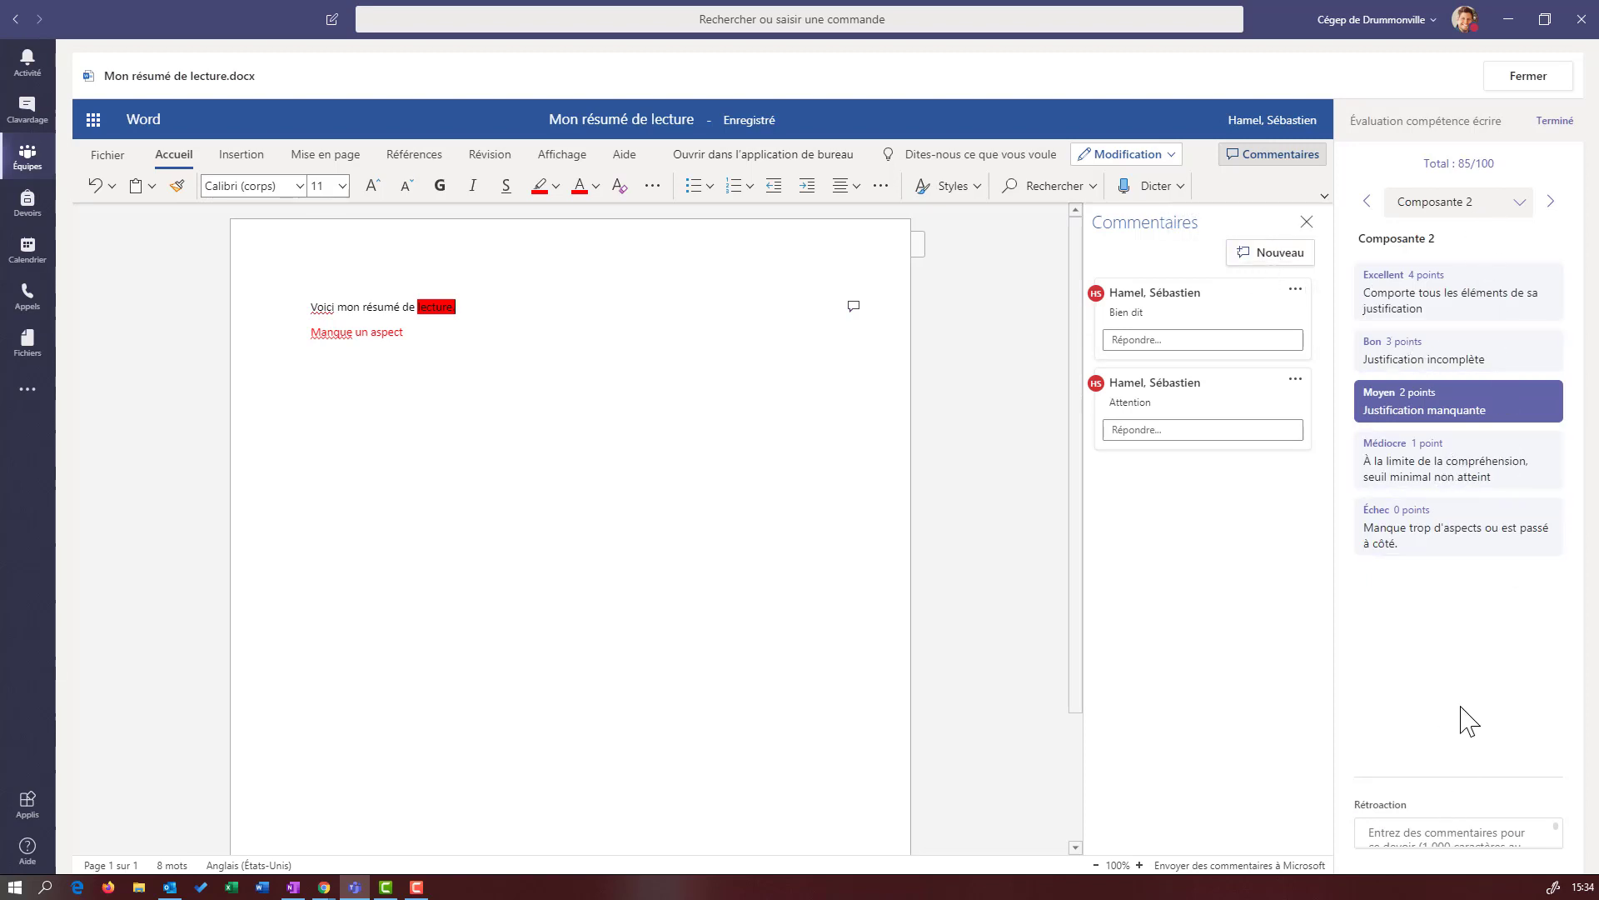
Finish the rubric evaluation without adding feedback for Composante 2 and return to the submission's grading details.
left_click(1417, 832)
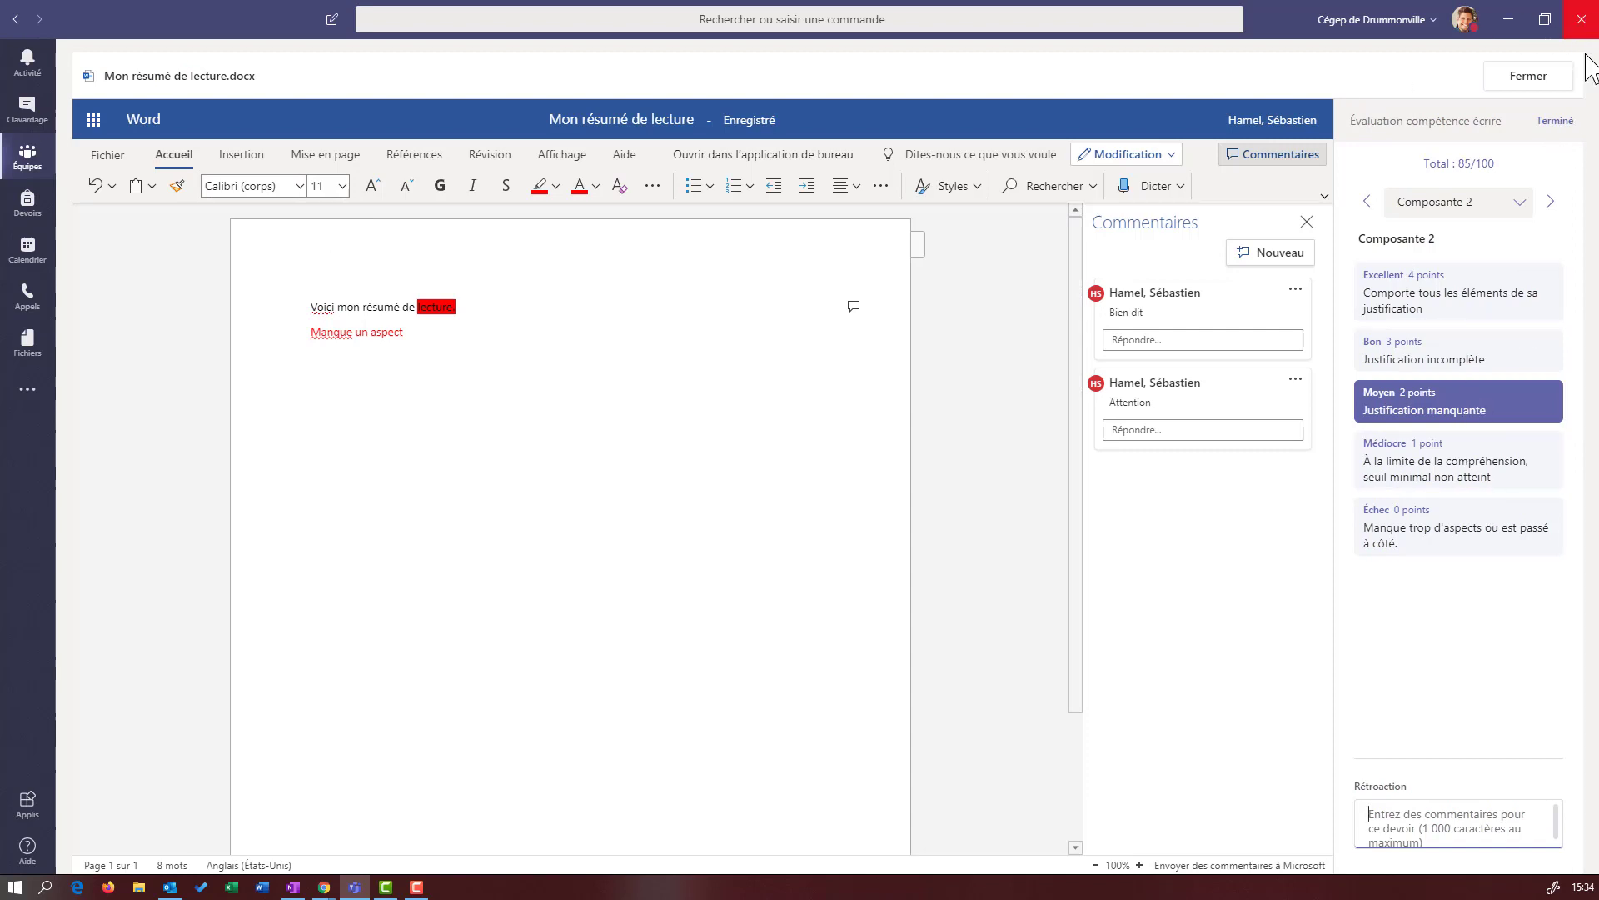
left_click(1555, 126)
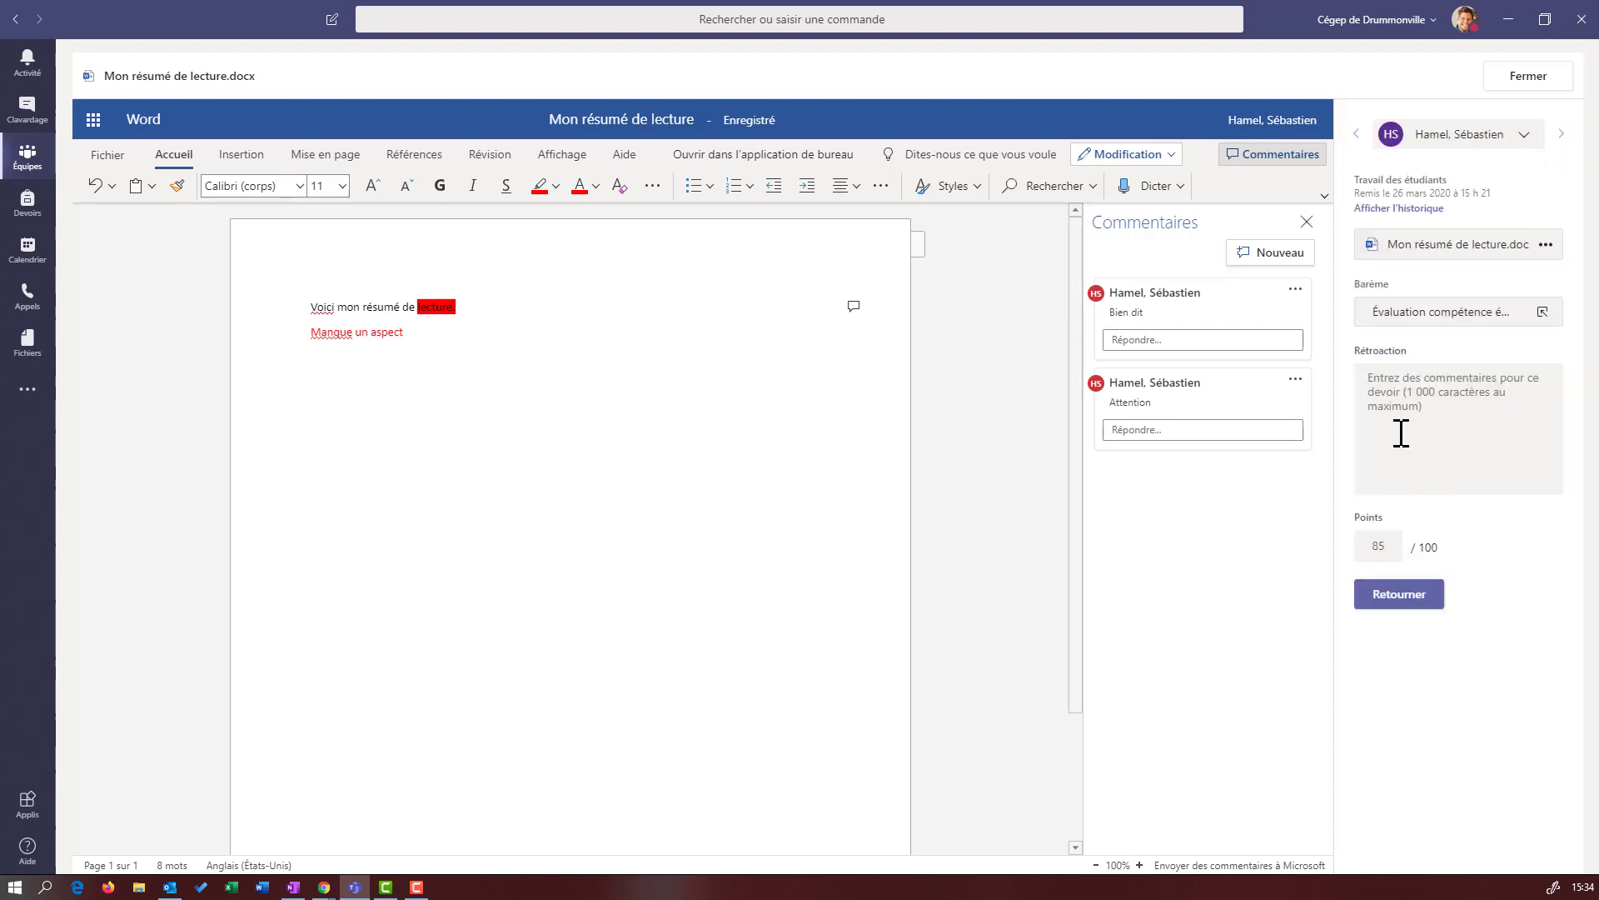
Enter "Bon travail" as the overall feedback on the student's submission.
left_click(1399, 398)
type("Bon travail")
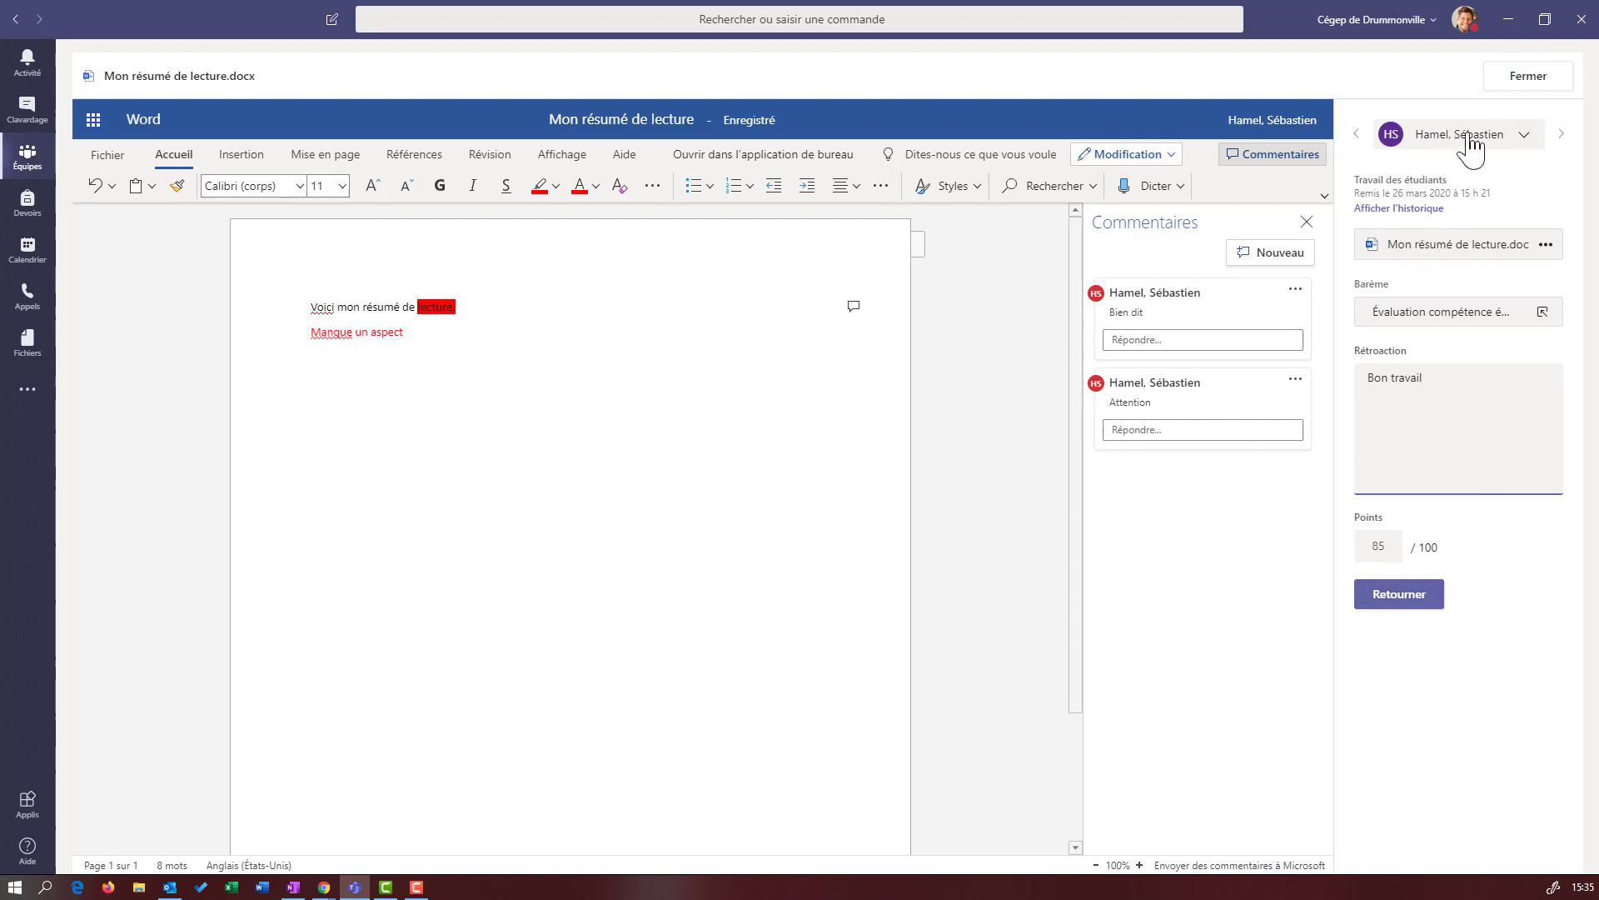
View the submission's history, return to the grading details, and look through the list of students available for grading.
left_click(1405, 209)
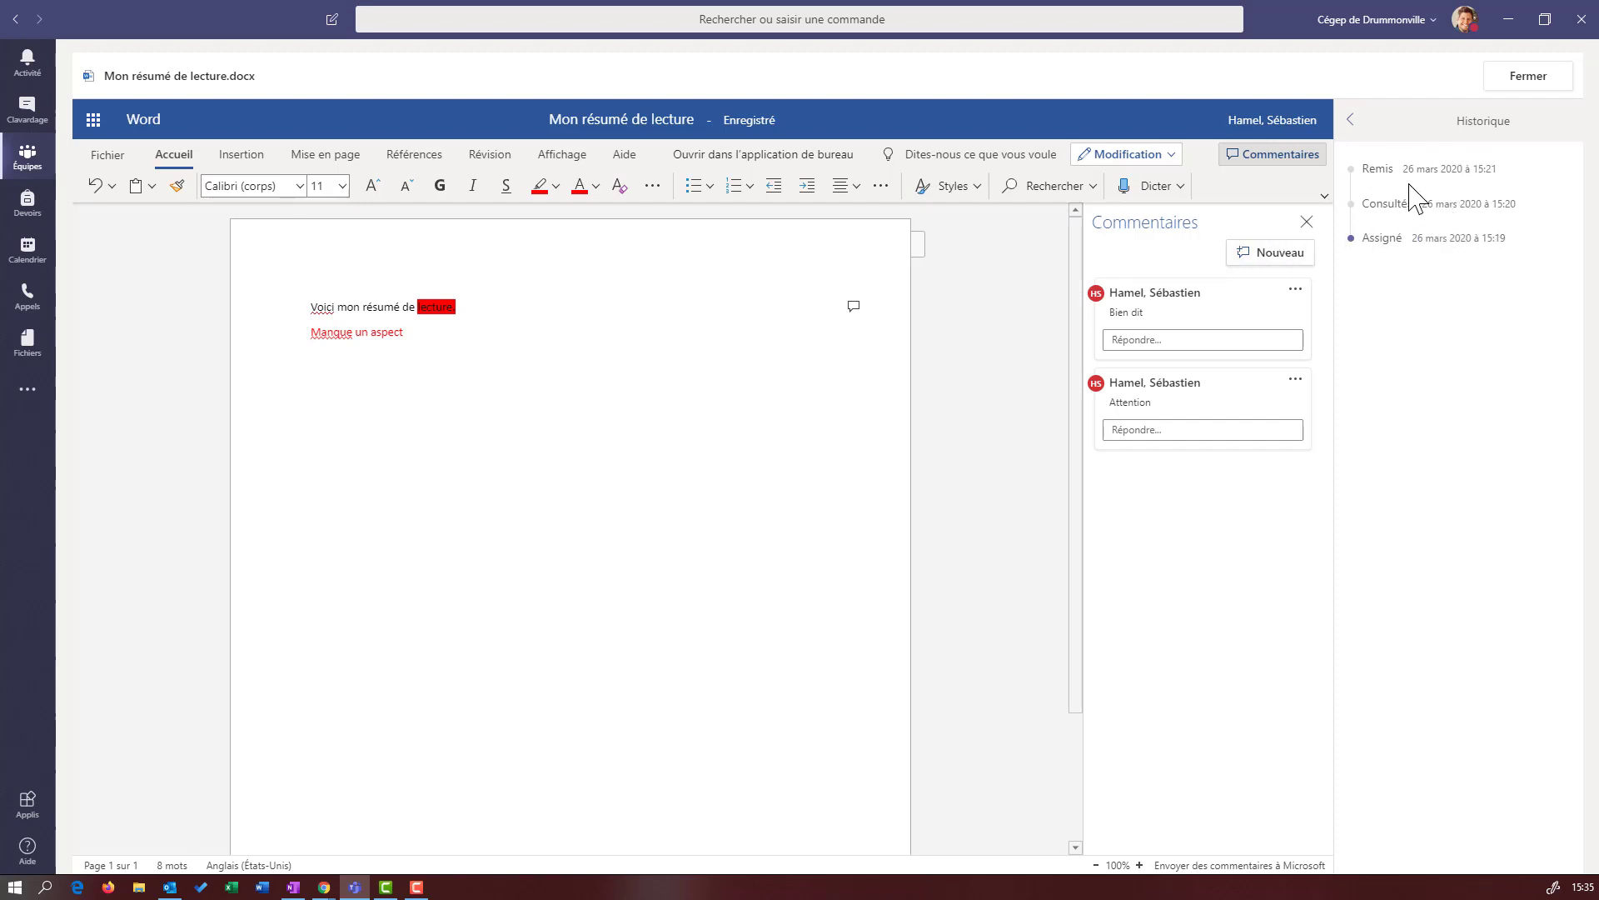
left_click(1351, 122)
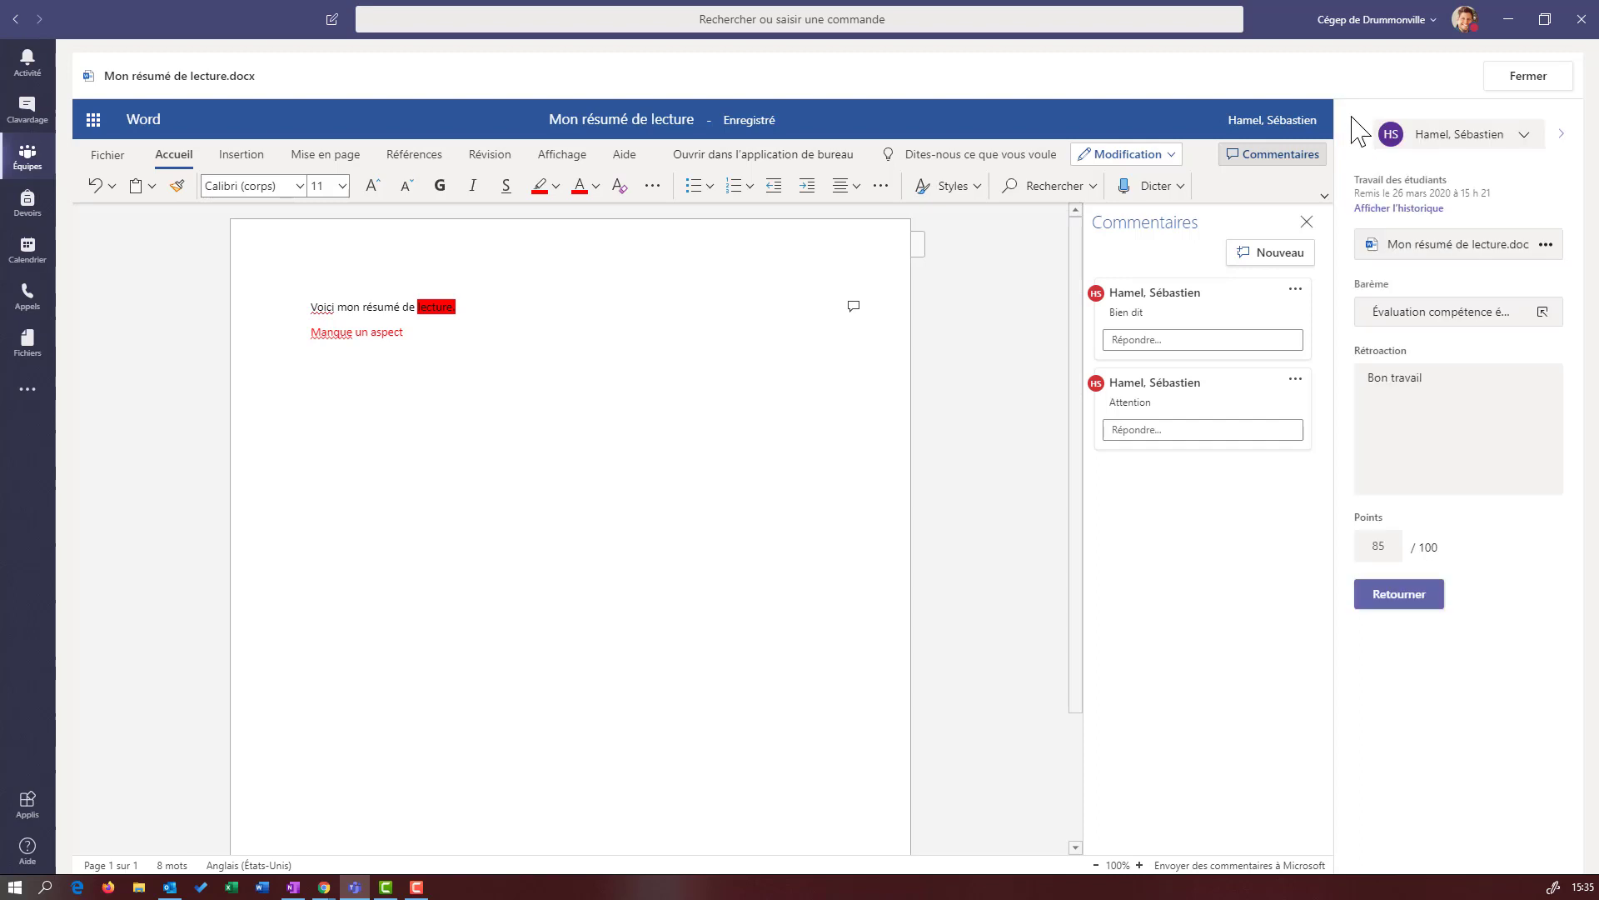
left_click(1527, 138)
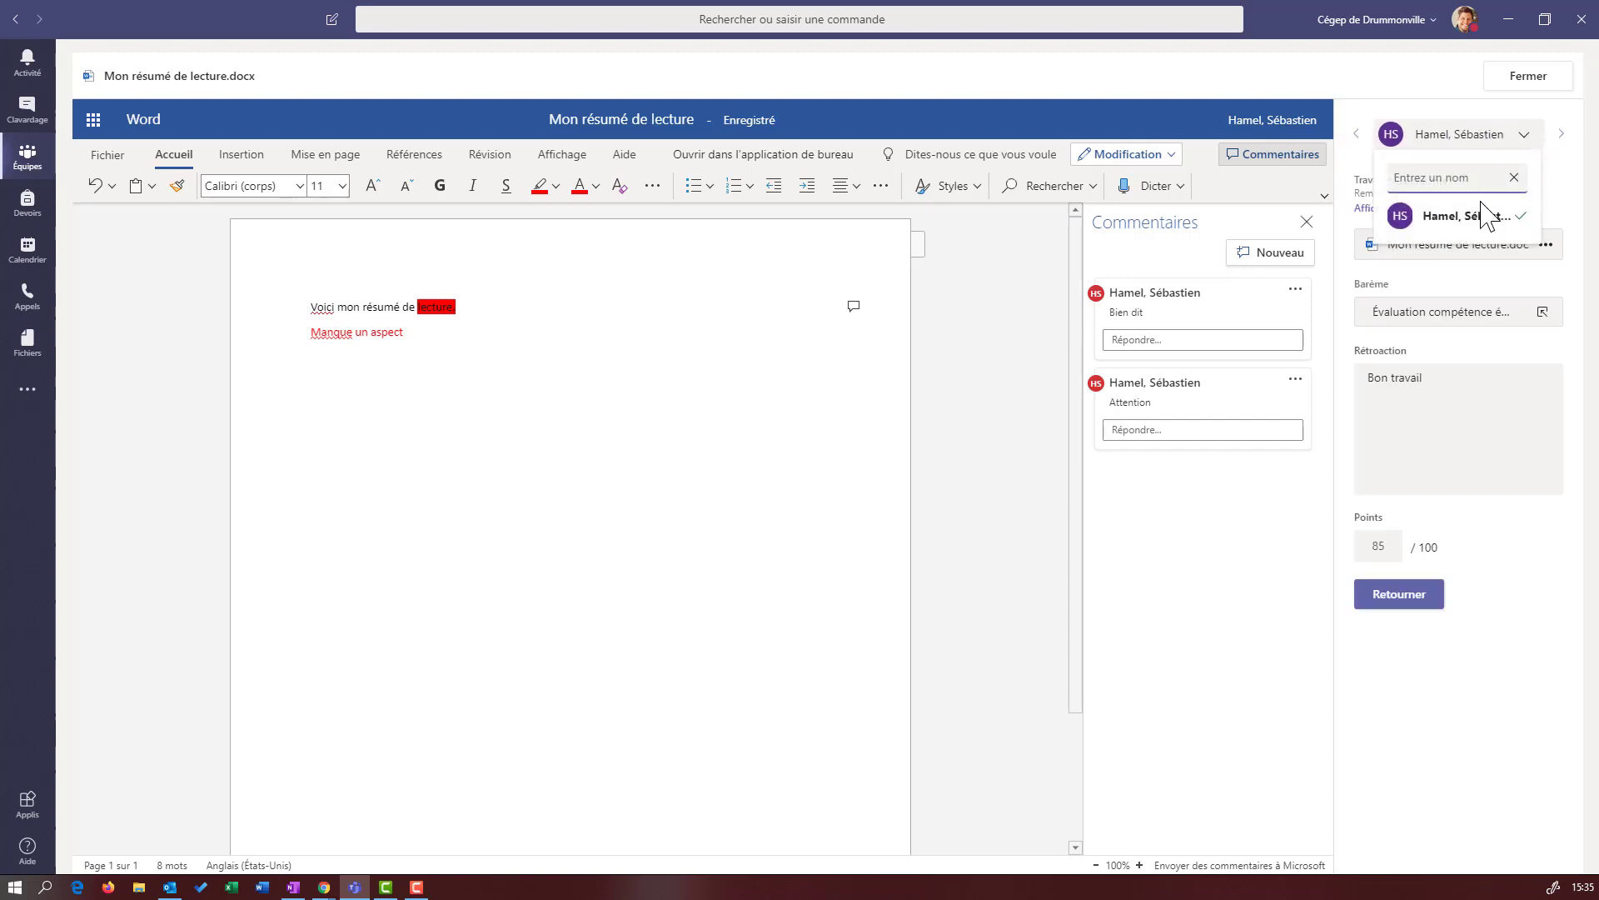
left_click(1561, 135)
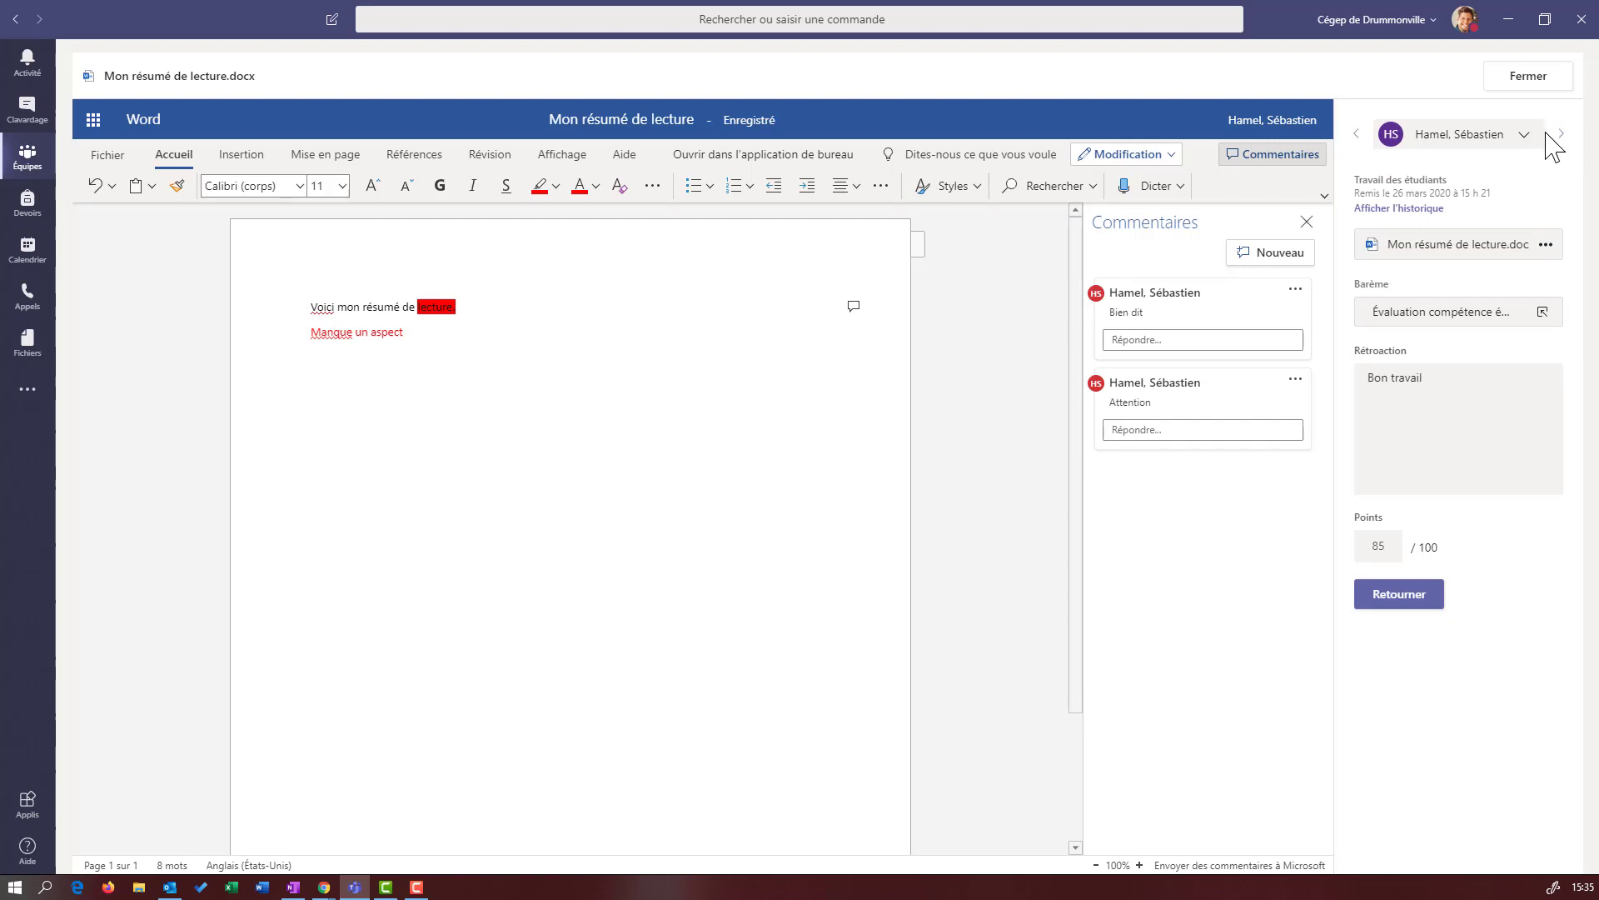
Close the submission to return to the assignment's grading list, and check the course's Général channel in the Chrome window.
left_click(1529, 76)
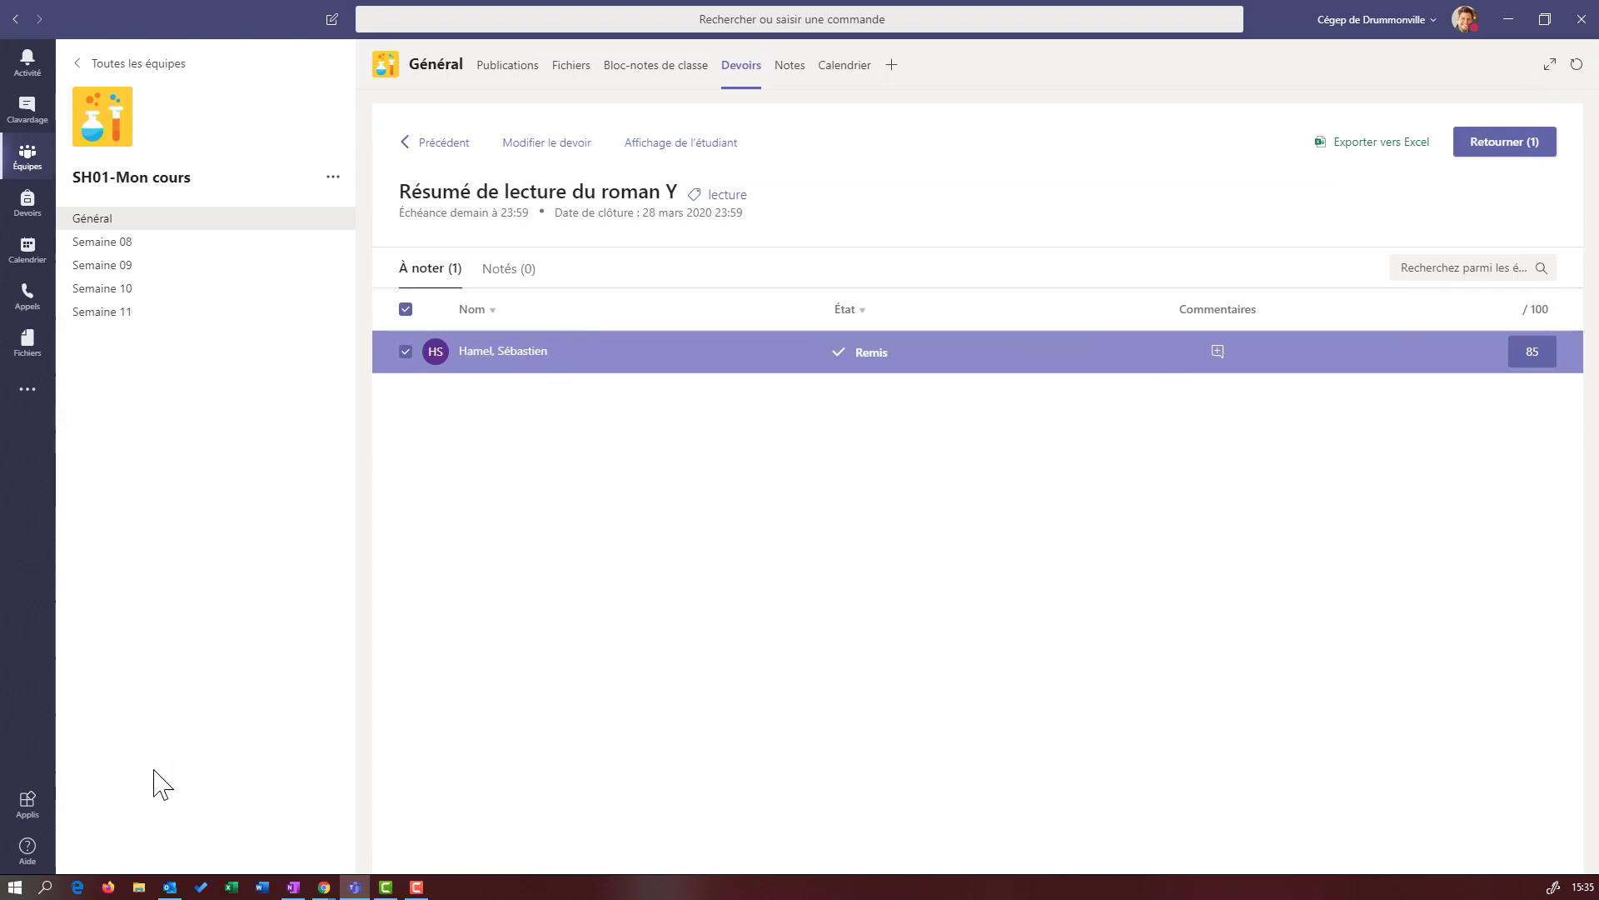
mouse_move(324, 887)
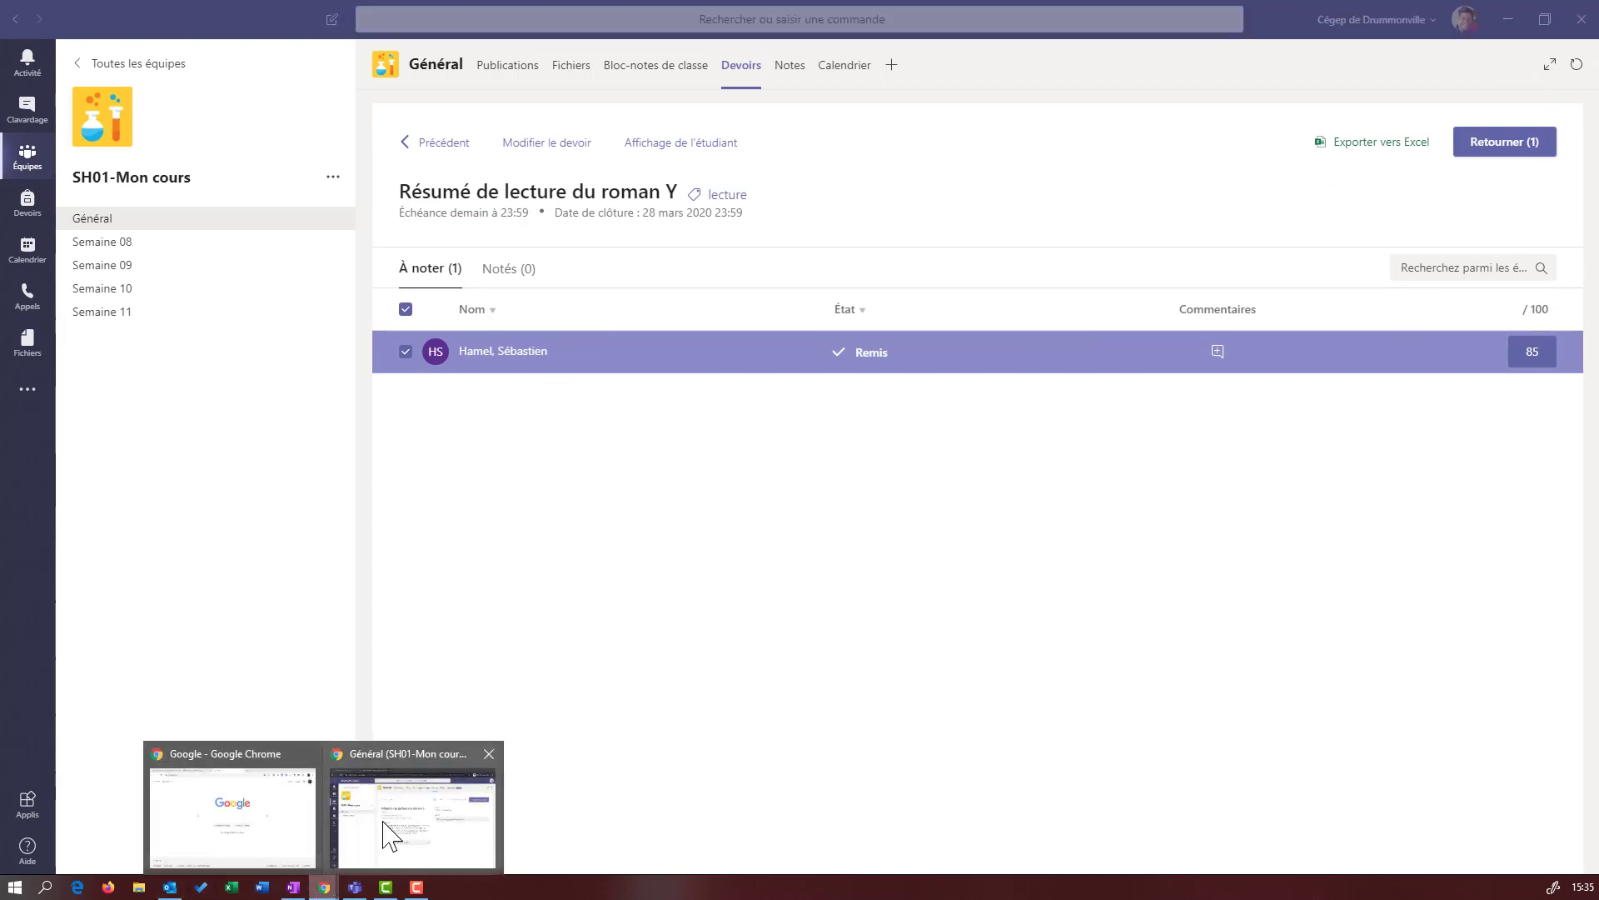
left_click(386, 854)
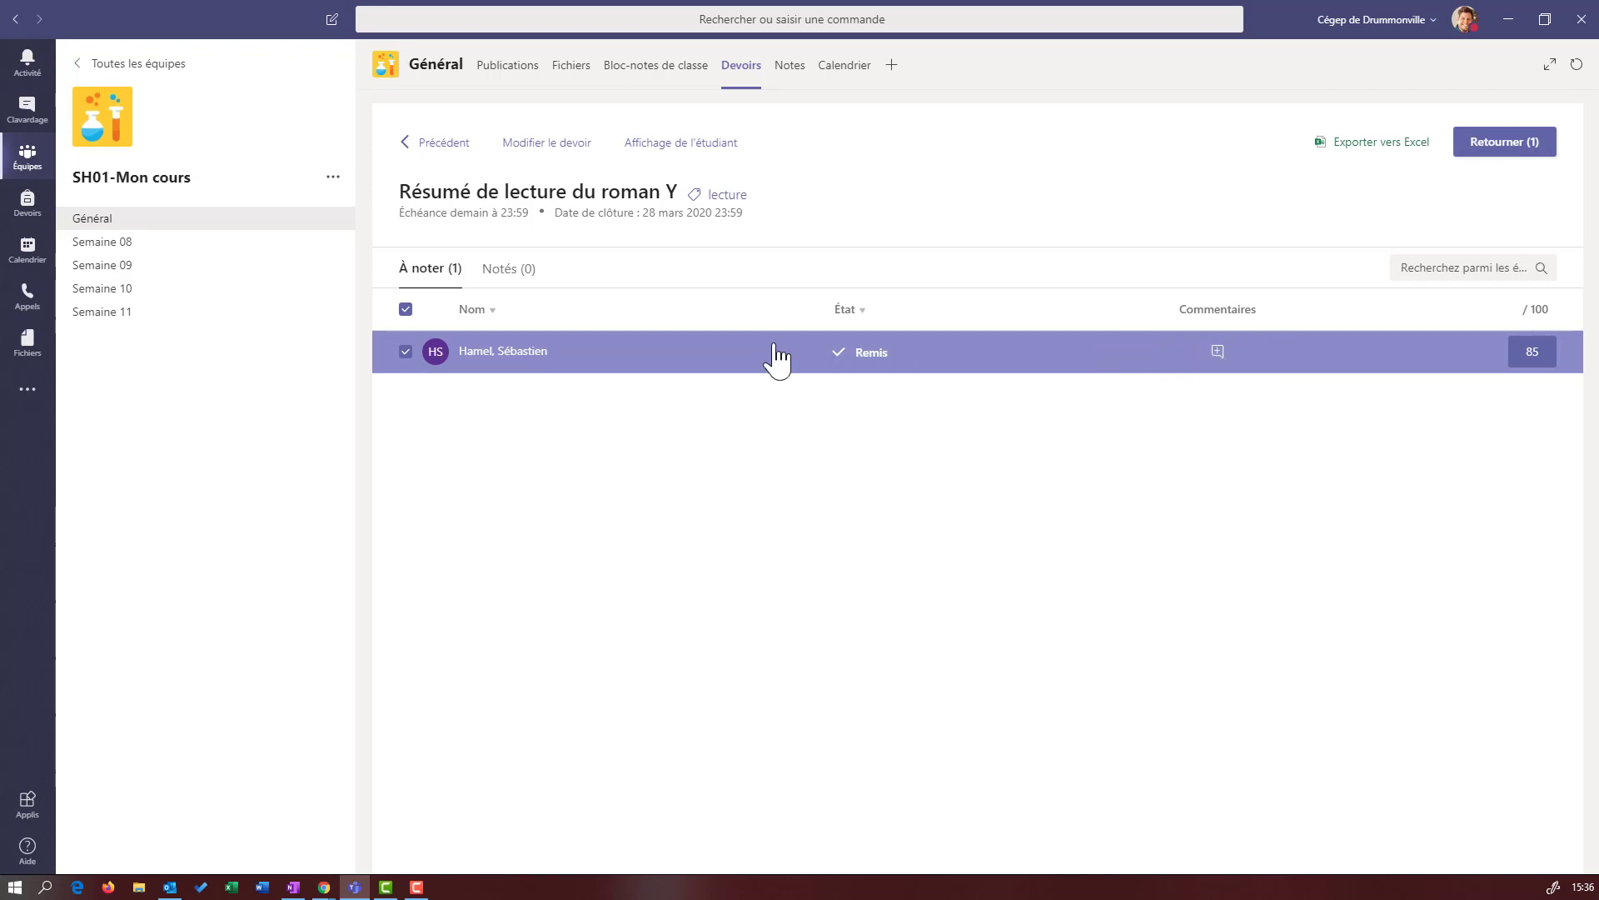
Reopen the student's submission and review the "Évaluation compétence écrite" rubric ratings for each component.
left_click(855, 354)
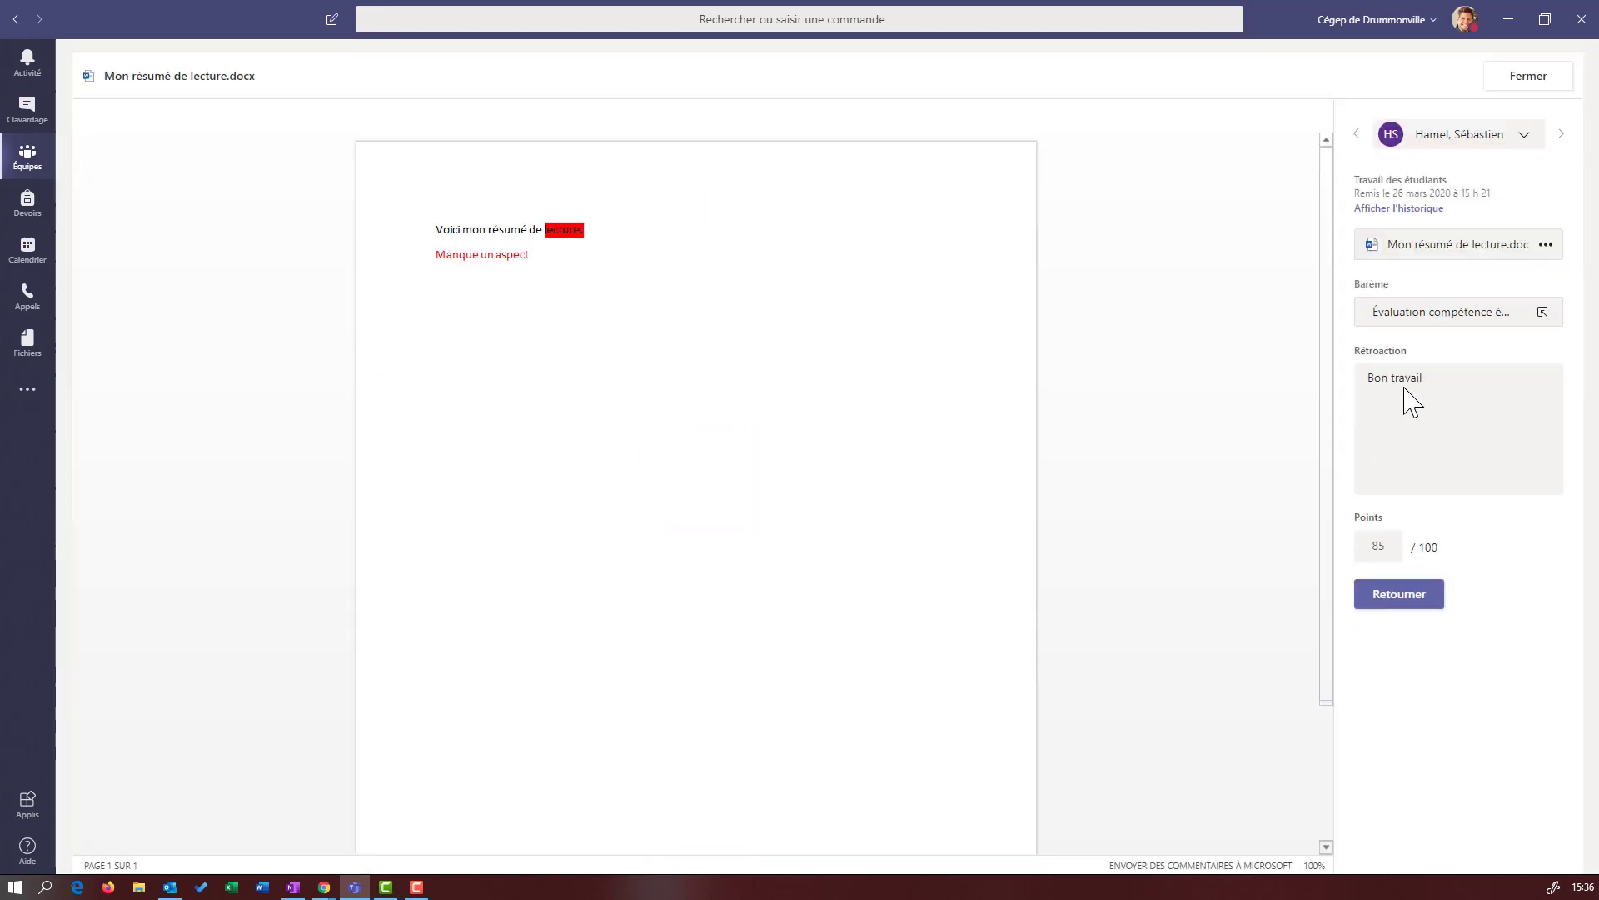
left_click(1441, 313)
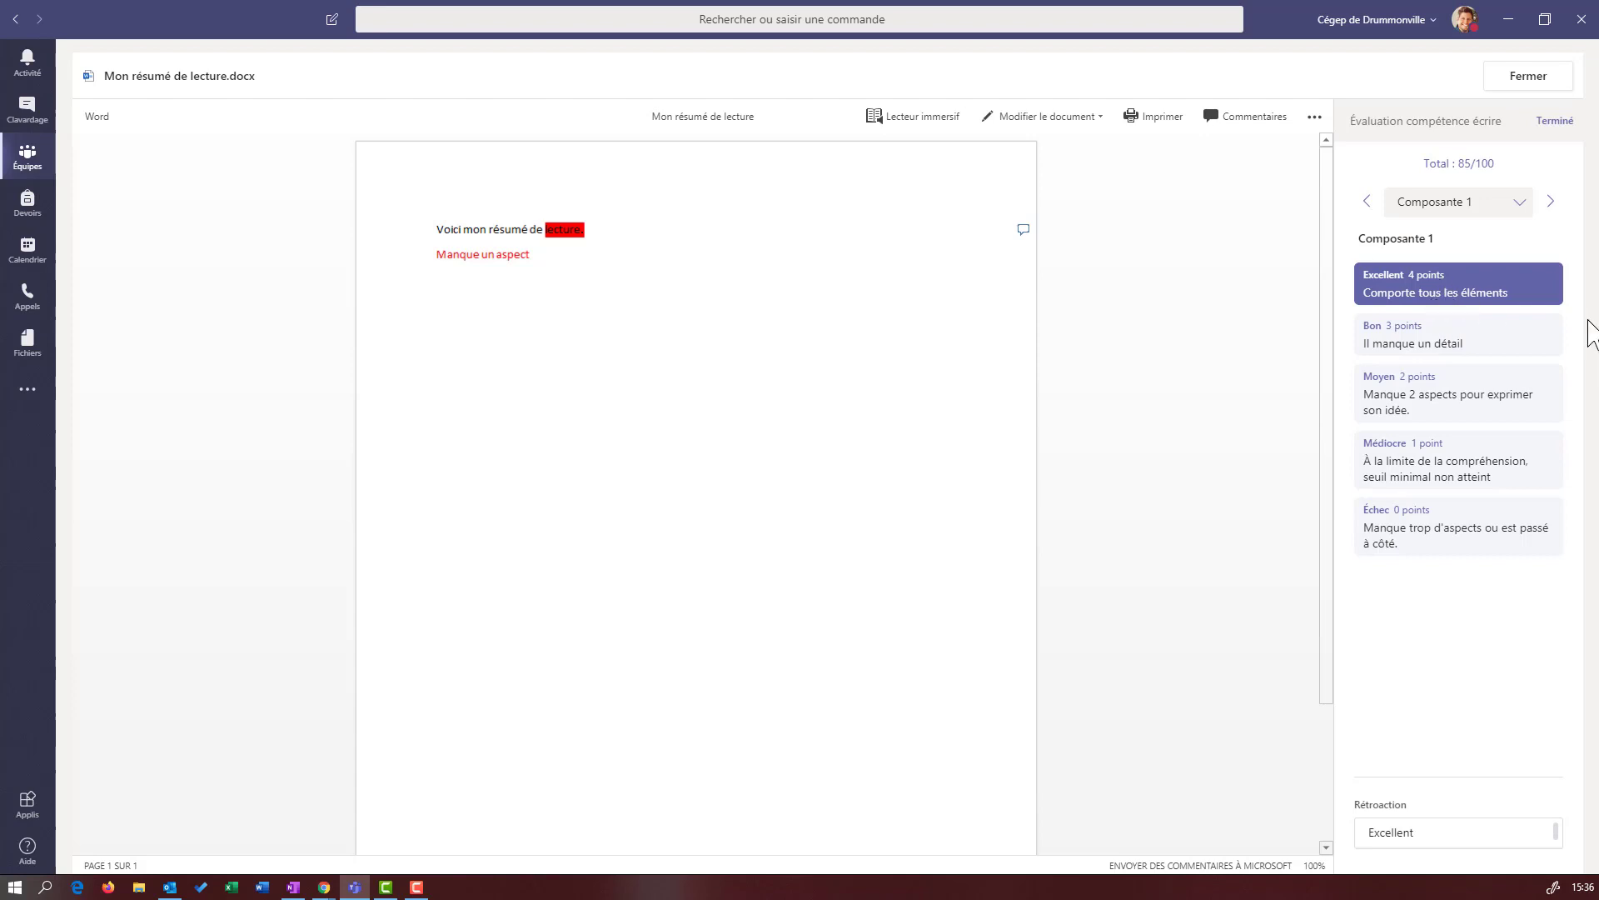
left_click(1549, 201)
left_click(1549, 202)
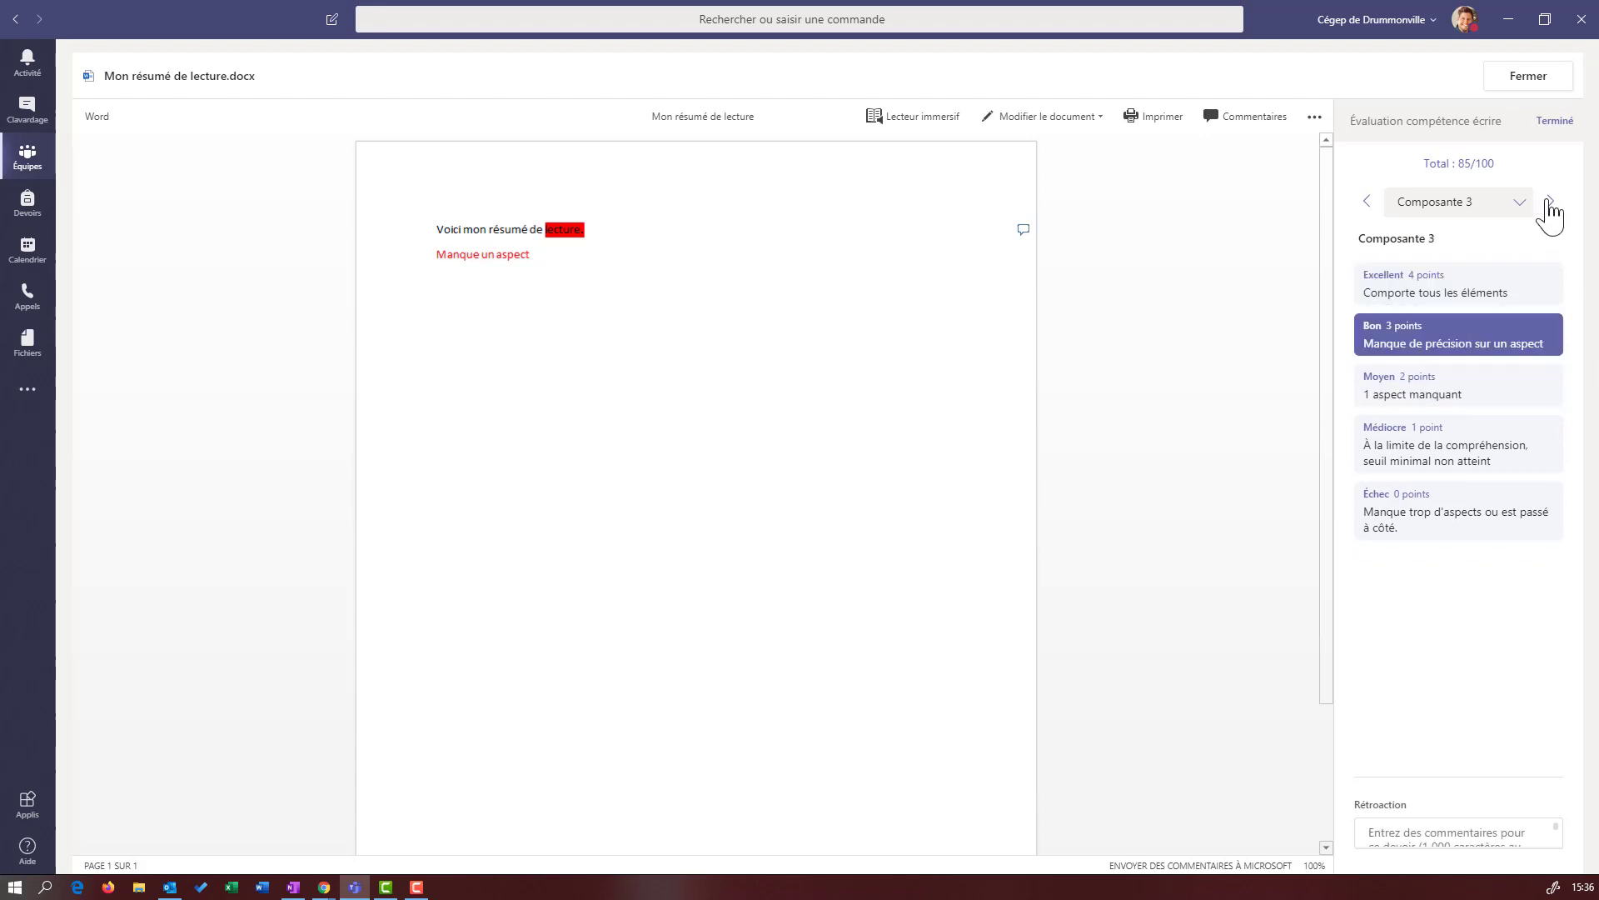
left_click(1550, 201)
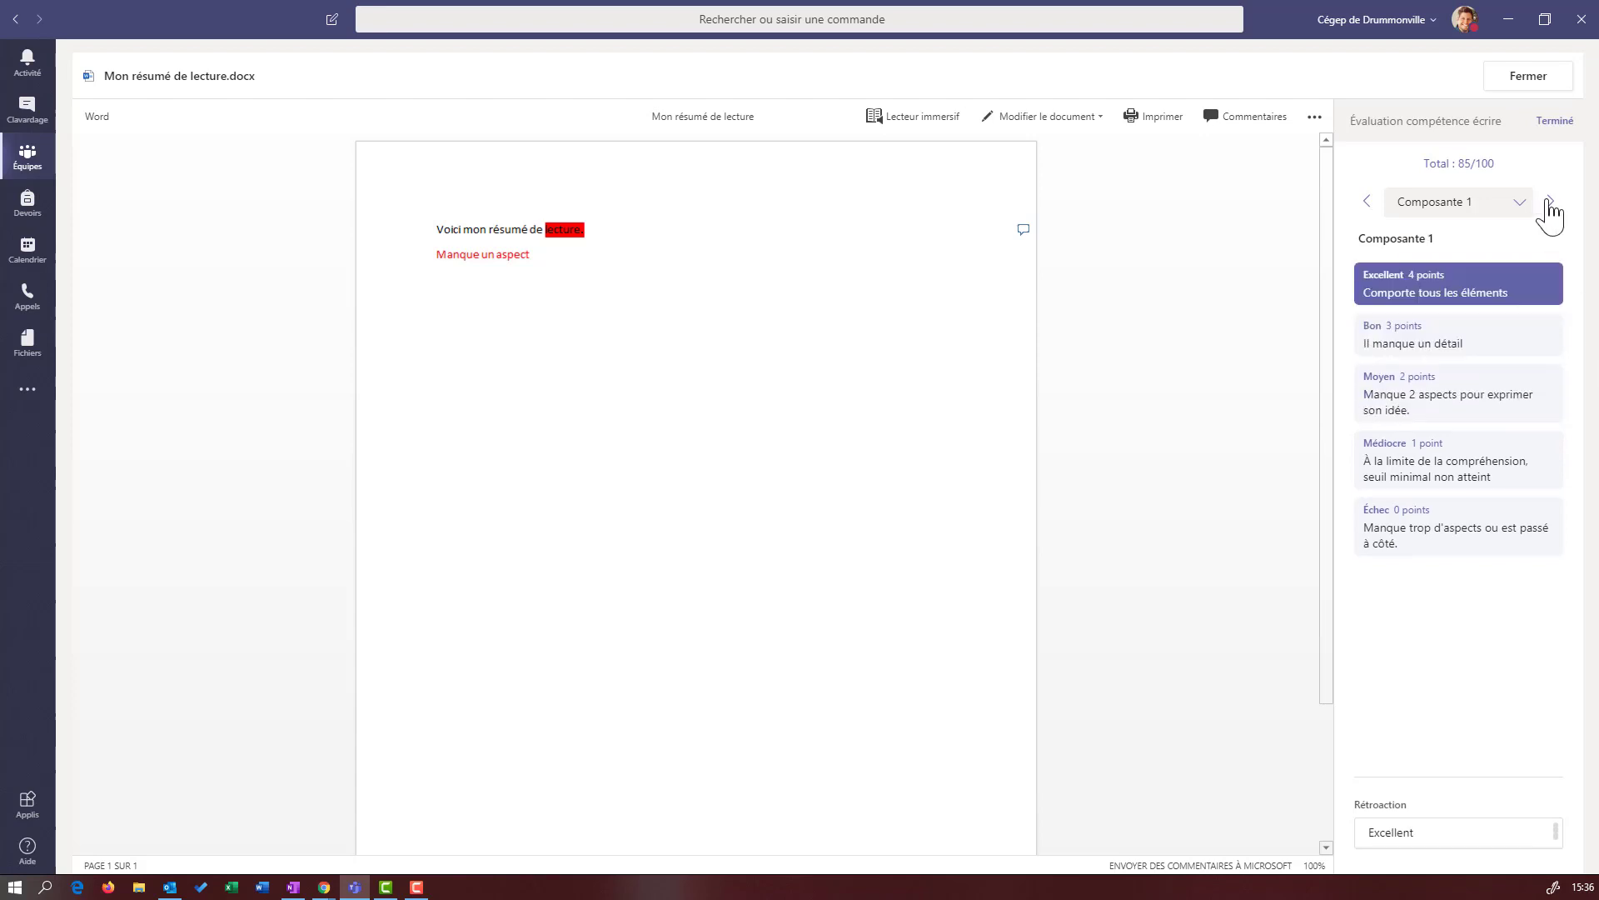
left_click(1549, 202)
left_click(1550, 202)
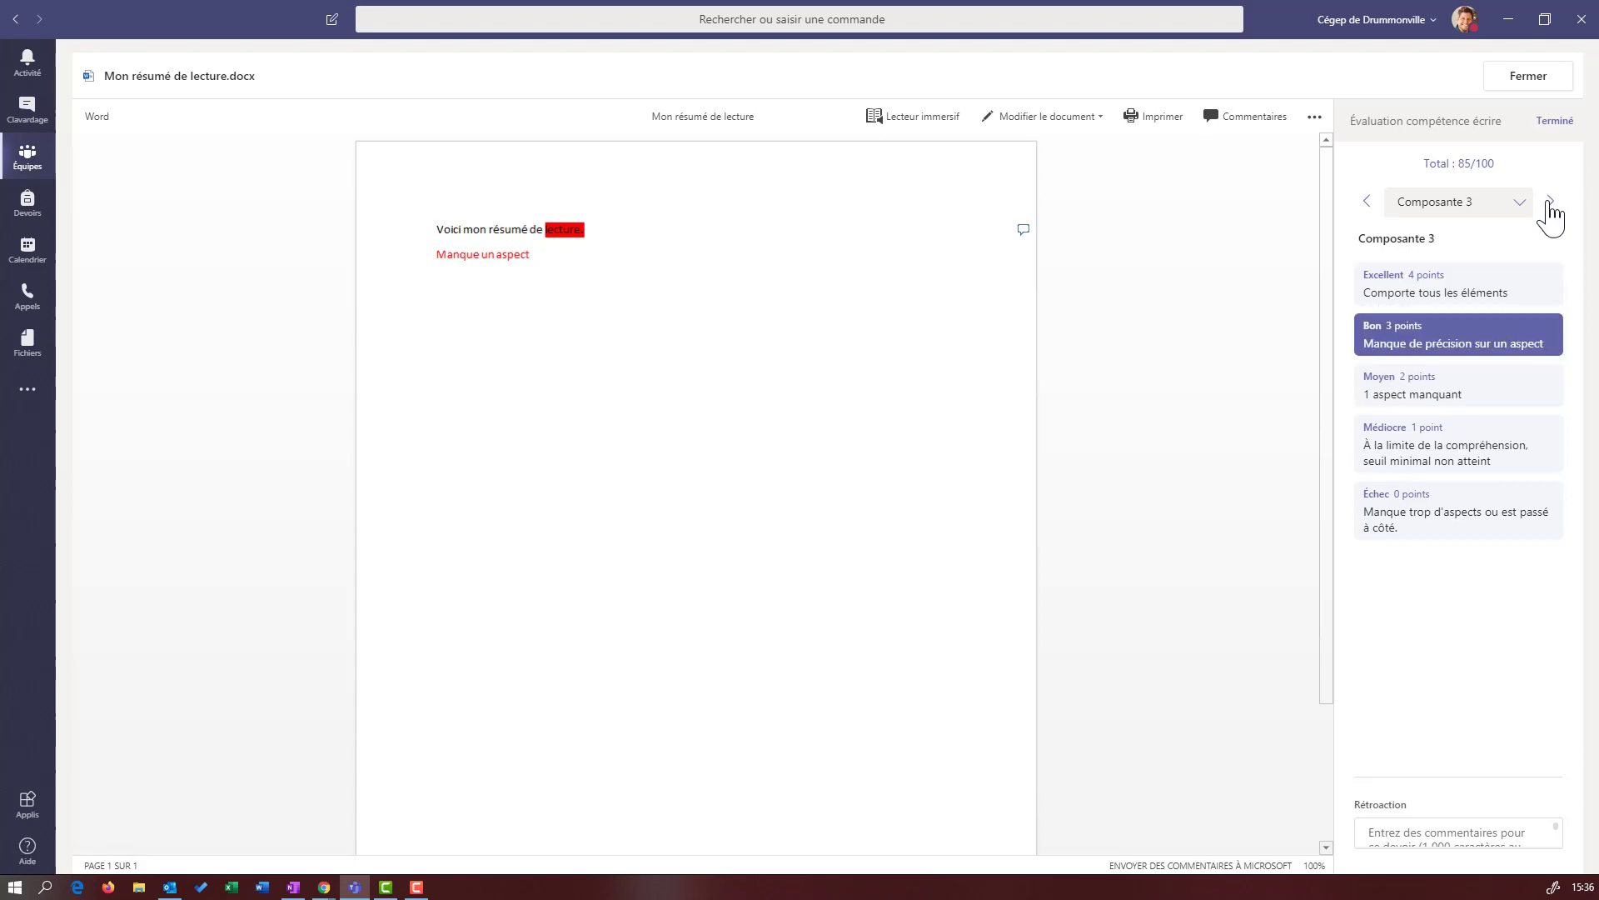